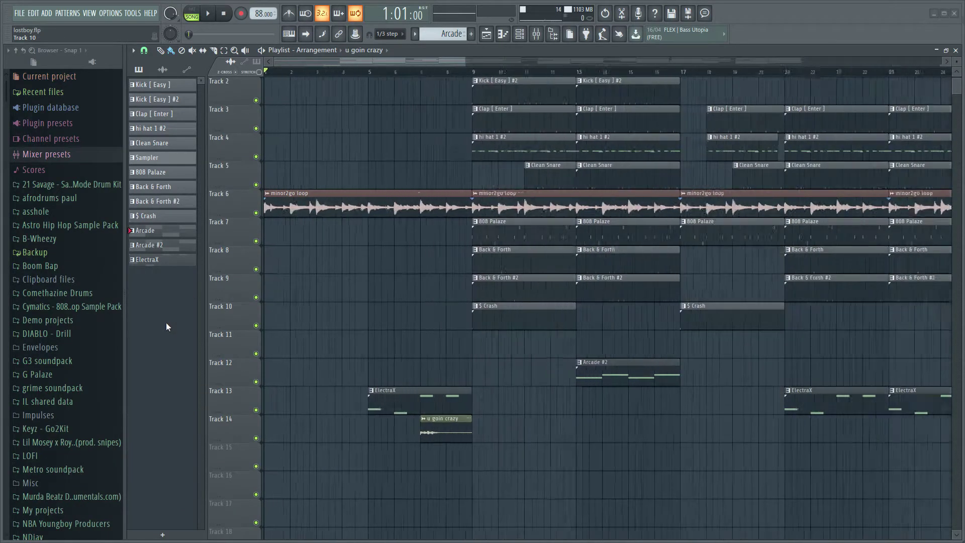
Inspect the Fruity parametric EQ 2 and Fruity Reeverb 2 effects on mixer Insert 5, placing the reverb window beside the EQ.
scroll(366, 250, "down", 3)
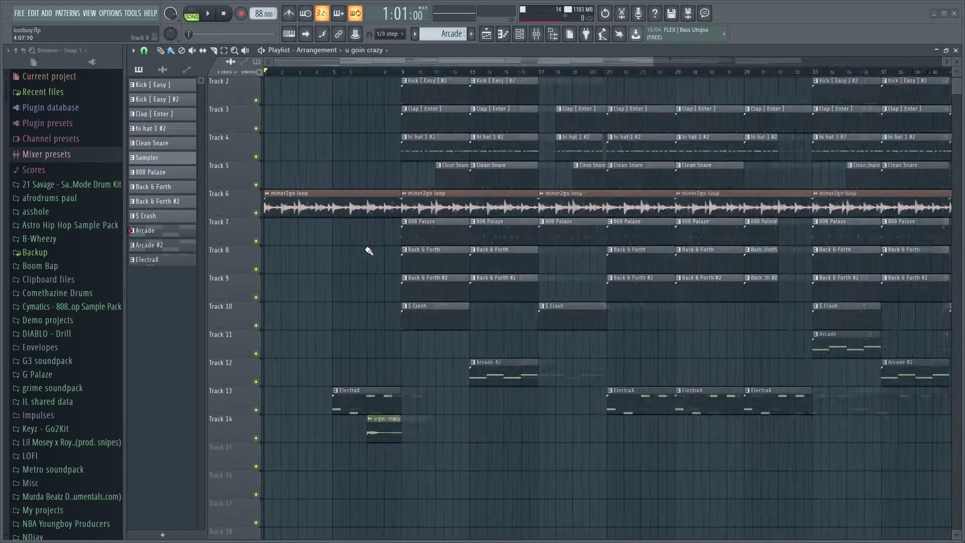
scroll(285, 265, "up", 2)
scroll(334, 159, "down", 3)
scroll(234, 260, "up", 2)
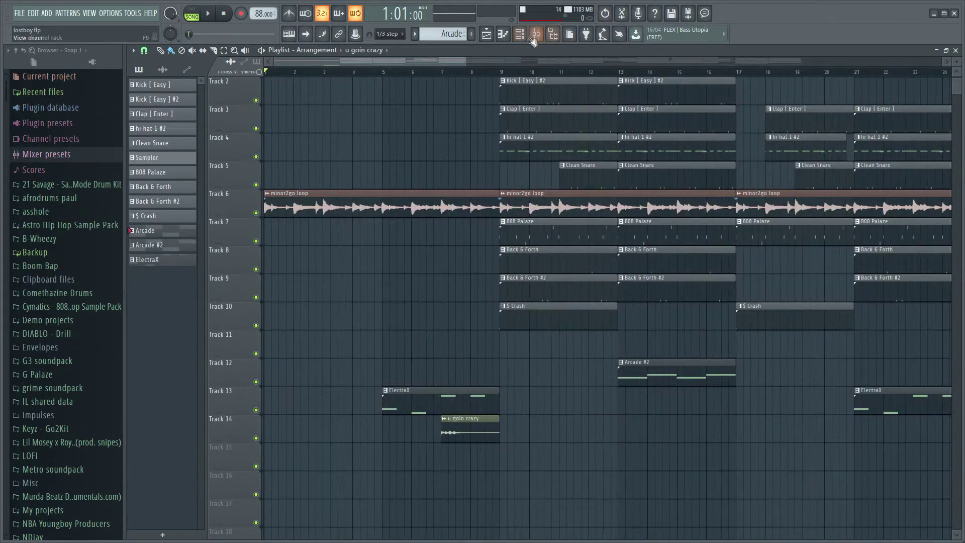
left_click(536, 35)
left_click(864, 276)
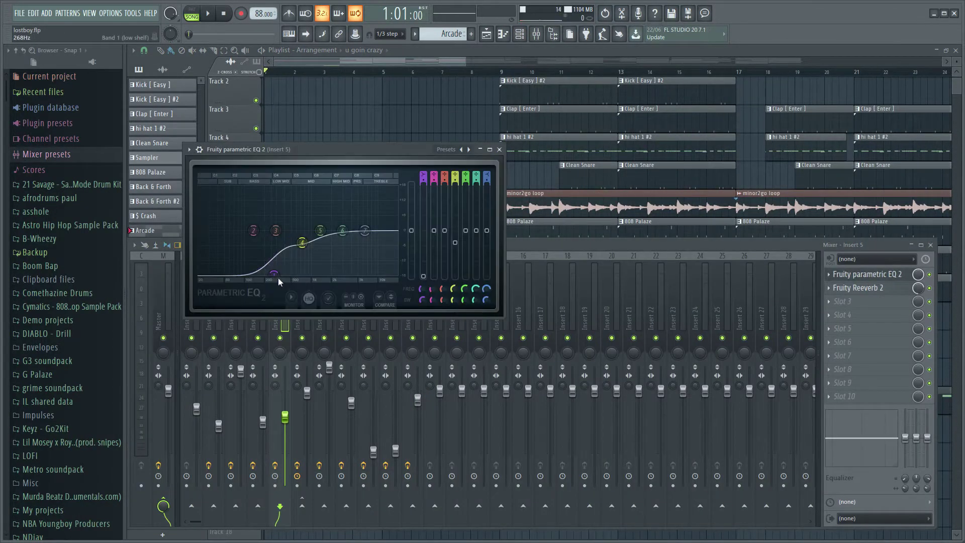
left_click(864, 287)
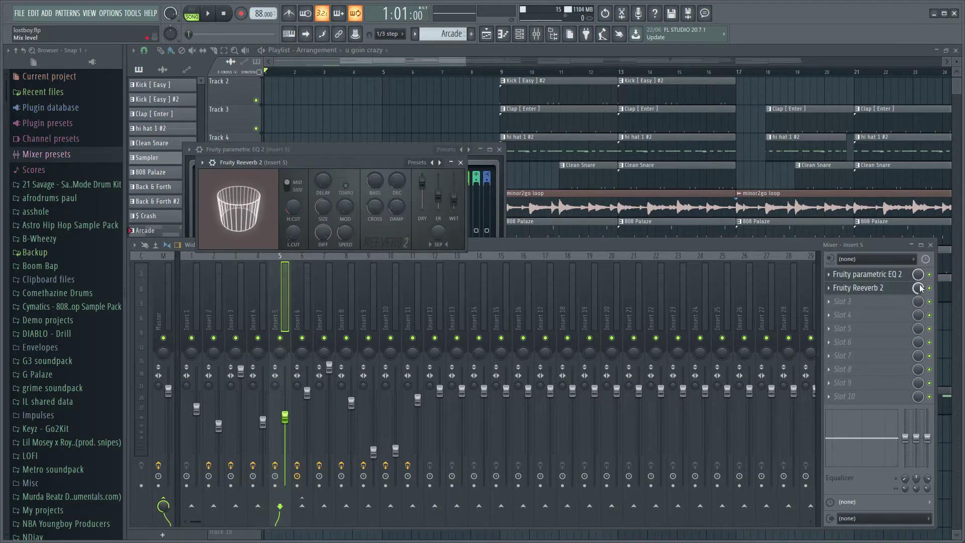
left_click_drag(377, 166, 645, 169)
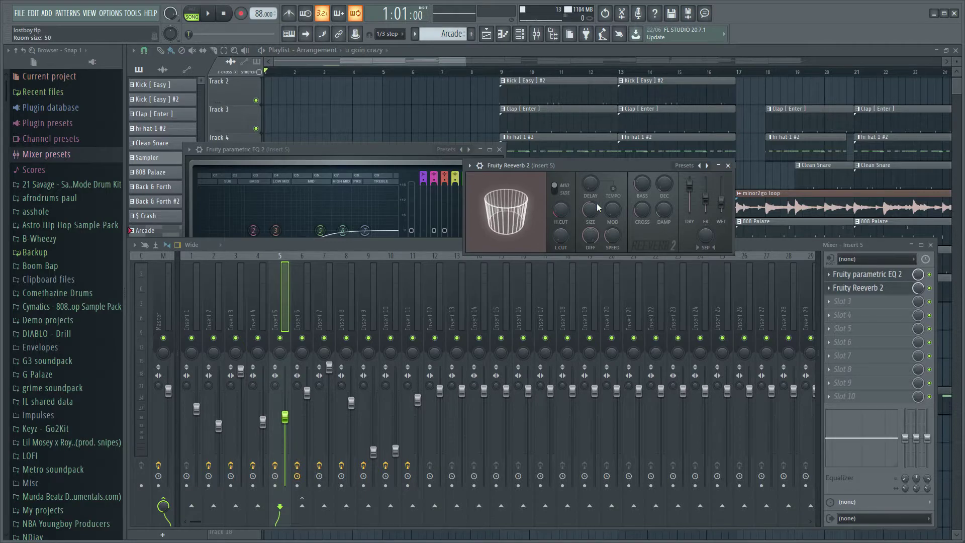
Solo Track 6 in the playlist and play the minor2go loop from bar 1 through bar 8.
left_click_drag(467, 62, 452, 76)
right_click(256, 213)
key("space")
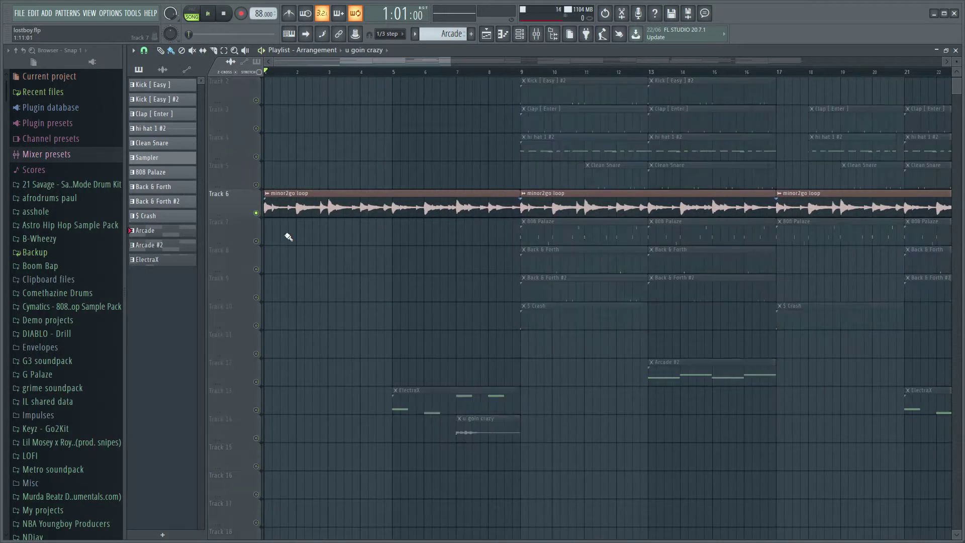
scroll(301, 250, "down", 2)
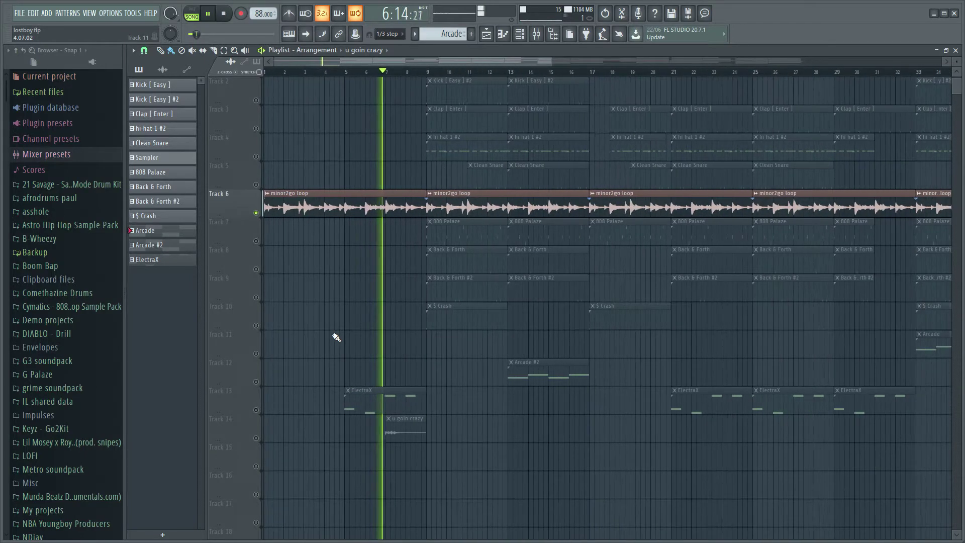
scroll(337, 338, "down", 2)
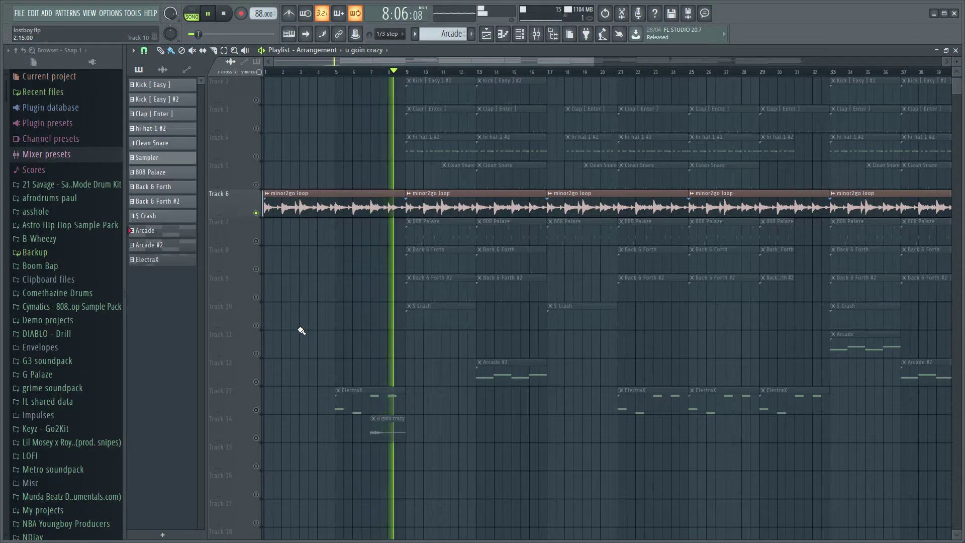
key("space")
Close the ElectraX patch browser and look at the effects on mixer Insert 10.
scroll(405, 81, "up", 2)
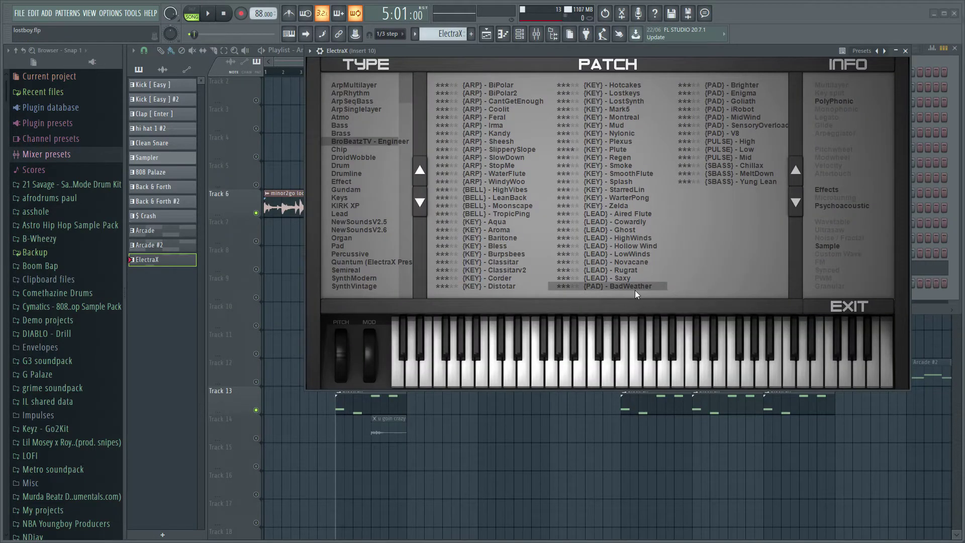
left_click(905, 51)
left_click(538, 36)
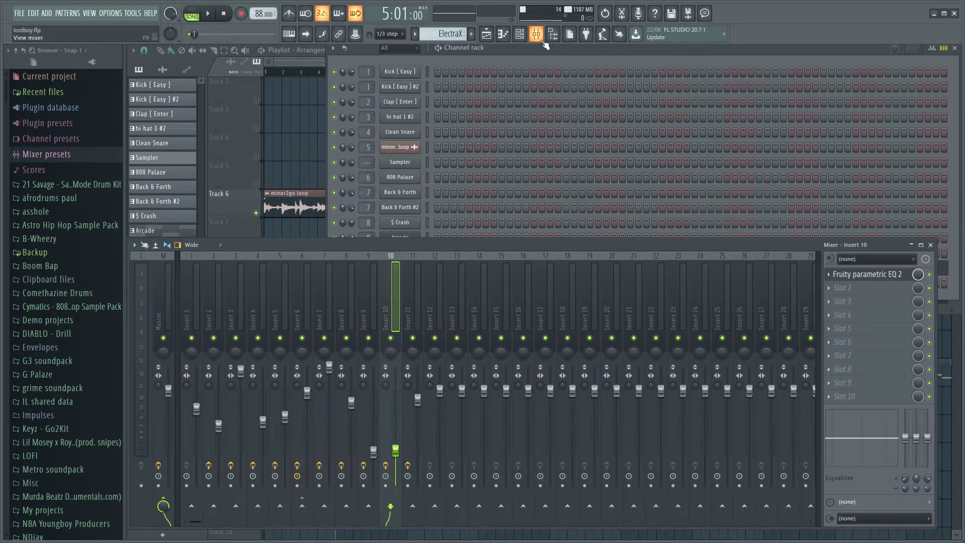
left_click(895, 284)
key("Escape")
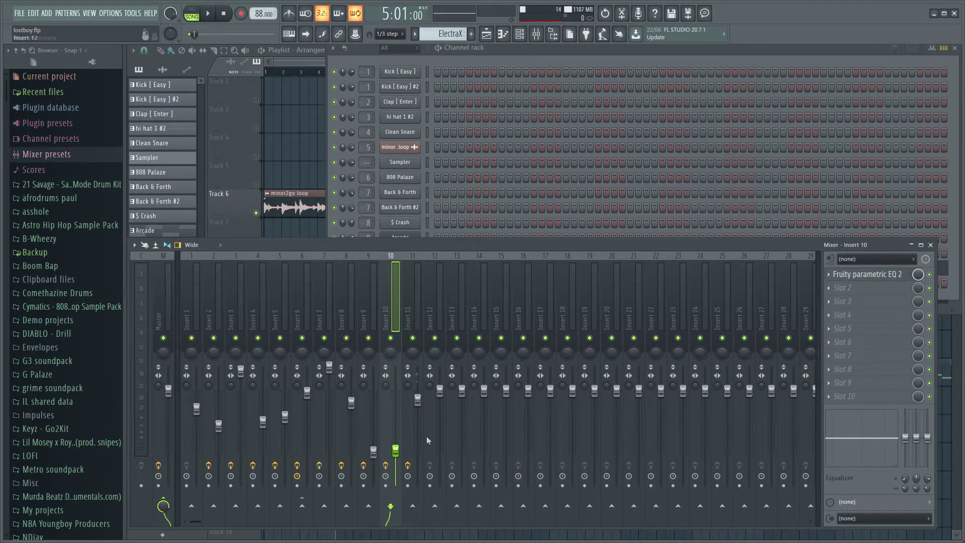
Open the ElectraX clip on Track 13 at bar 5 and play it with the minor2go loop.
left_click(310, 54)
scroll(306, 62, "up", 5)
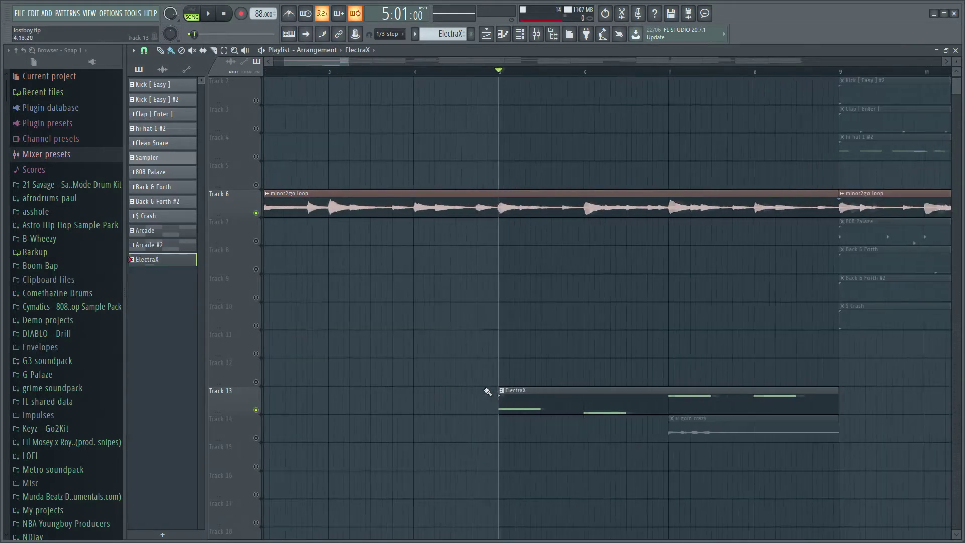
double_click(550, 395)
key("space")
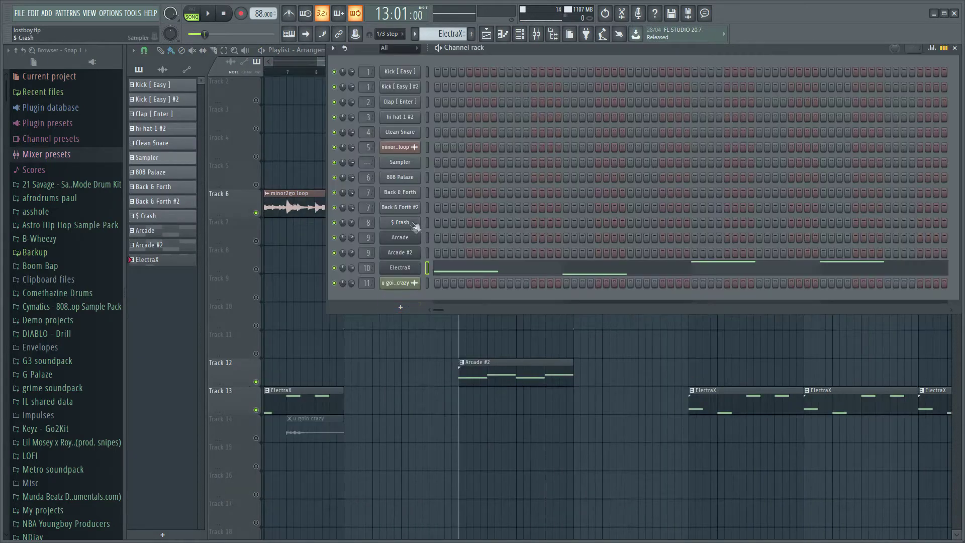
View the Arcade plugin's Absolute Silk kit and its notes in the piano roll, playing the section from bar 13.
scroll(439, 44, "up", 2)
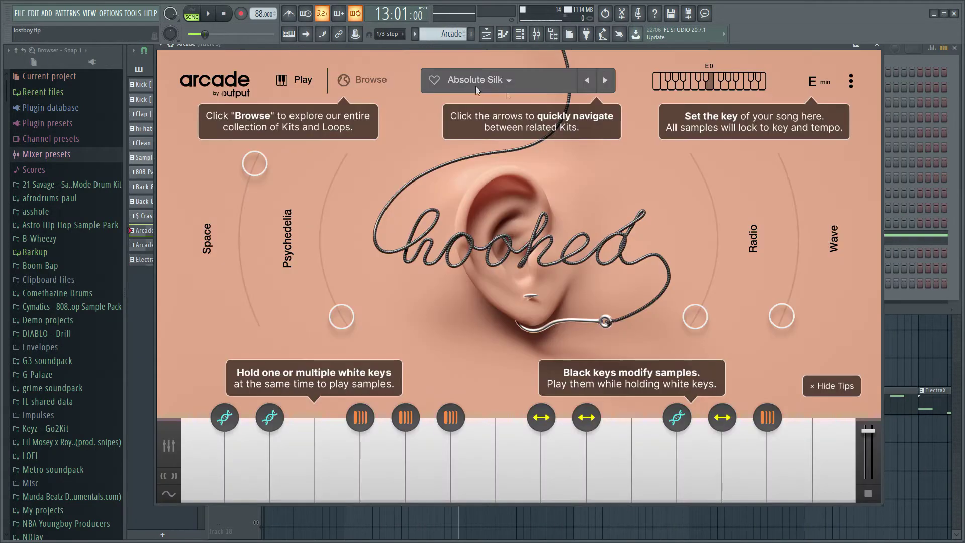
key("F6")
key("F7")
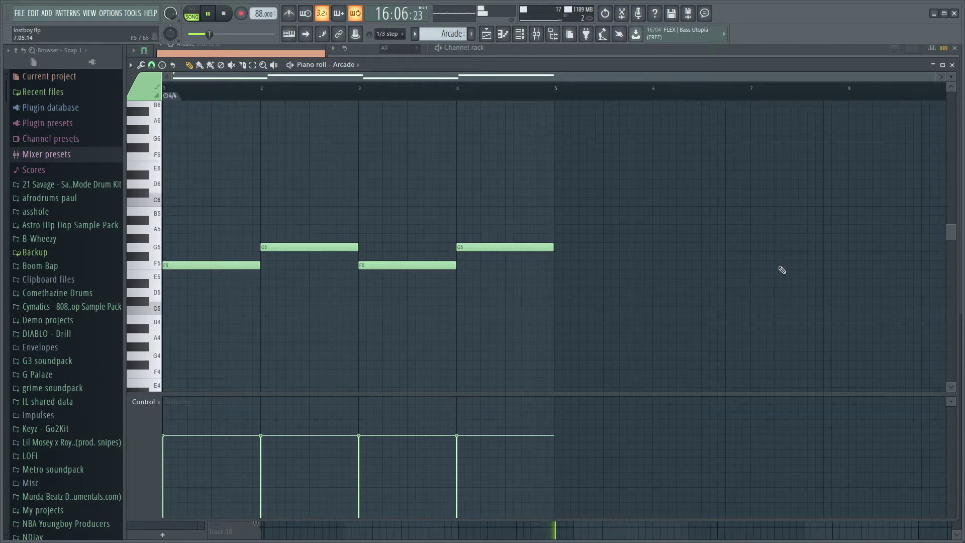
key("space")
left_click(714, 47)
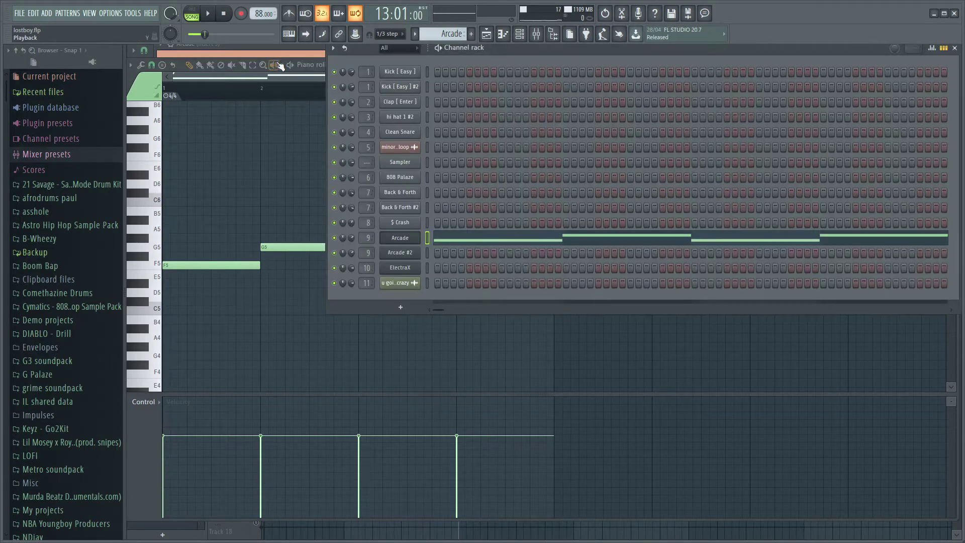
left_click(320, 66)
left_click(952, 66)
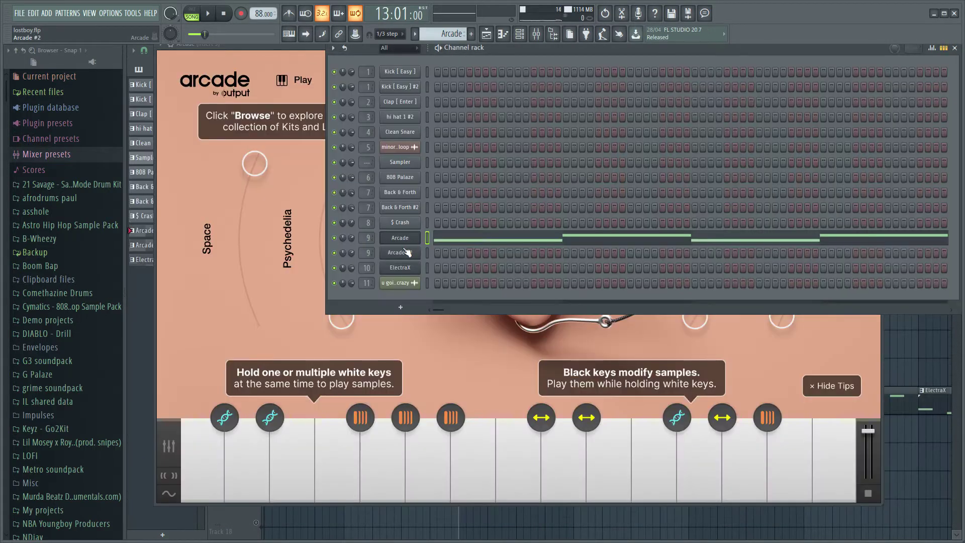
Find the Arcade clip at bar 33 in the playlist and play it with its notes open in the piano roll.
left_click(134, 294)
scroll(482, 344, "right", 4)
scroll(518, 343, "down", 7)
scroll(533, 360, "up", 5, "ctrl")
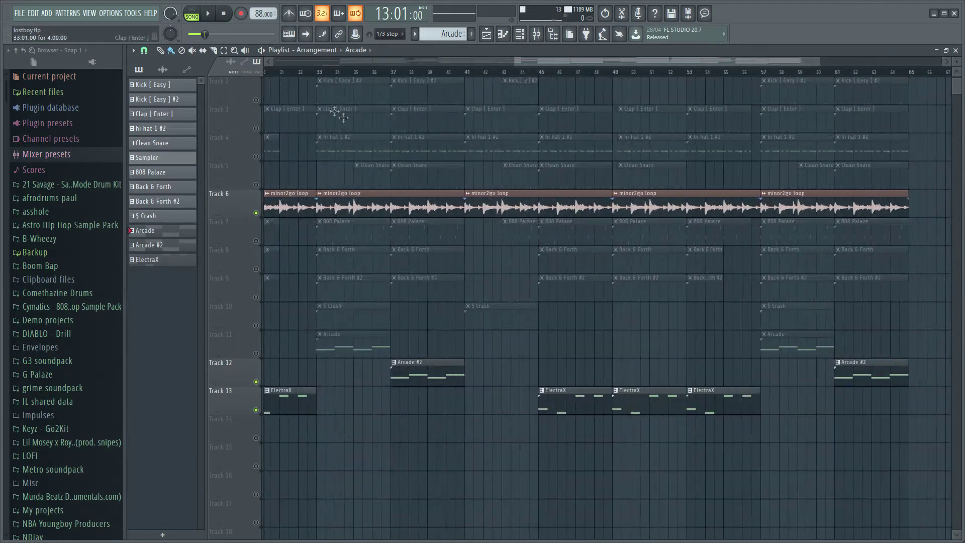
key("F7")
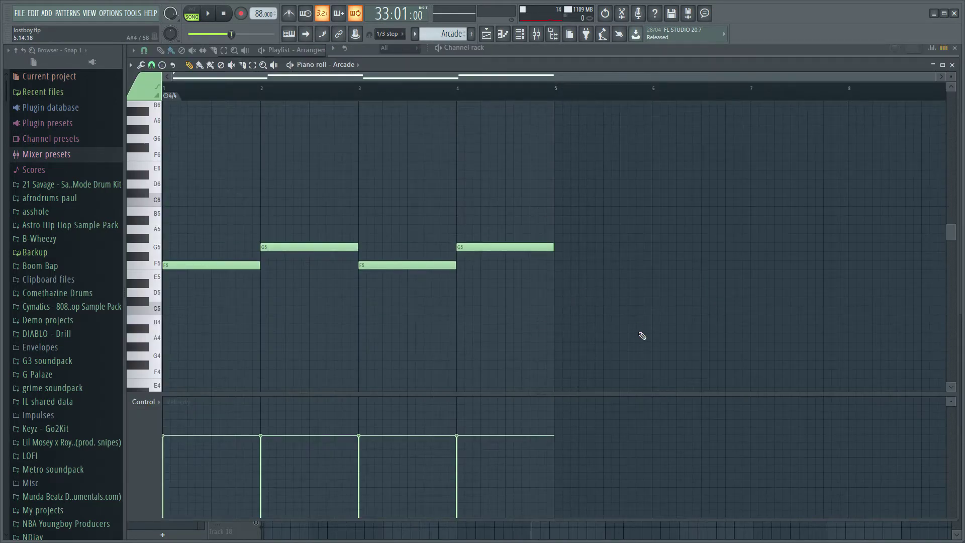
key("space")
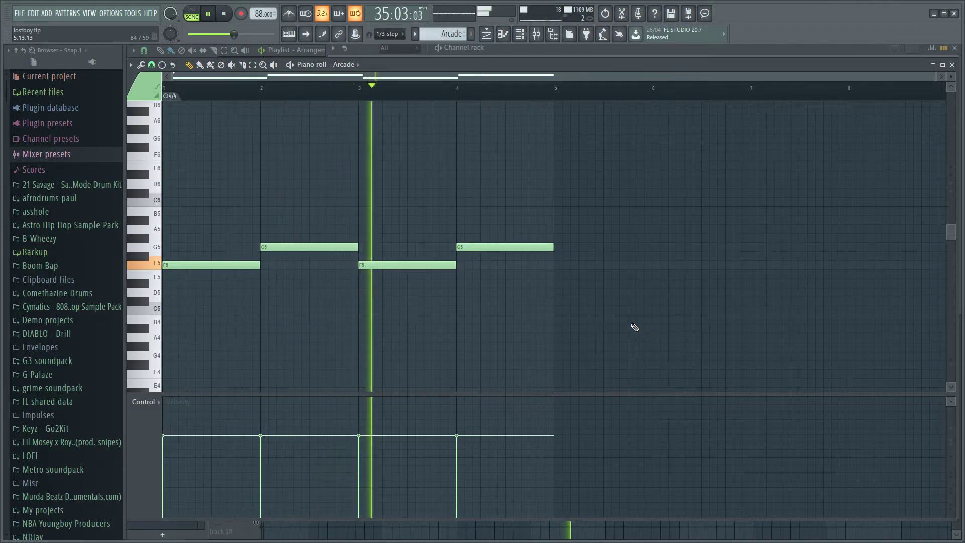
left_click(952, 67)
key("space")
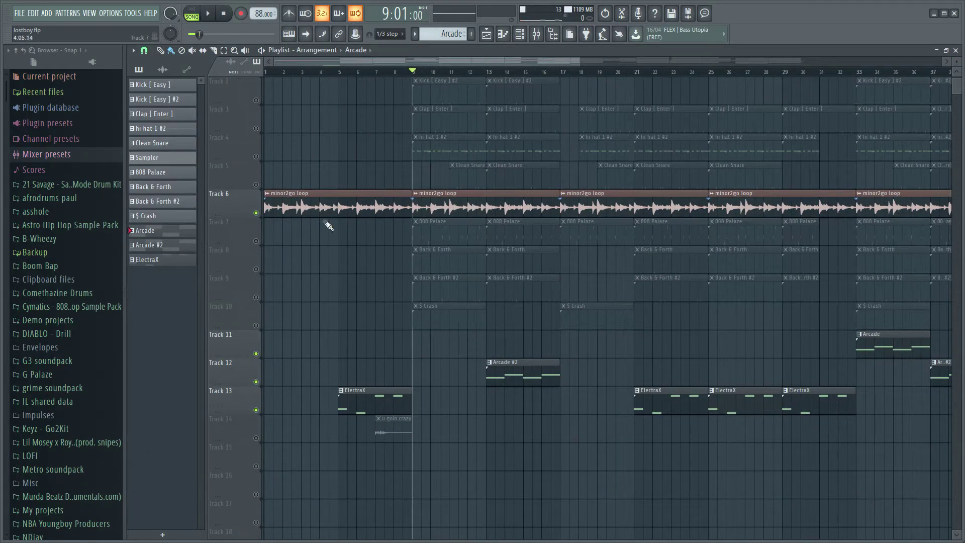
Unmute Track 3, open the Clap [ Enter ] pattern in the piano roll and play it from bar 9.
scroll(328, 226, "down", 2)
scroll(327, 216, "up", 5)
scroll(392, 171, "down", 3)
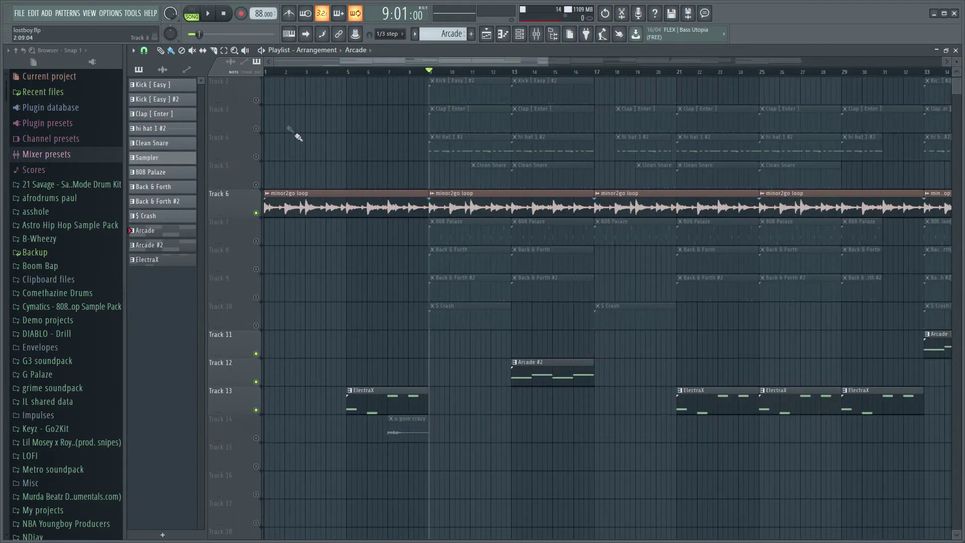
left_click(256, 128)
scroll(377, 166, "down", 3)
double_click(389, 123)
scroll(331, 236, "down", 2)
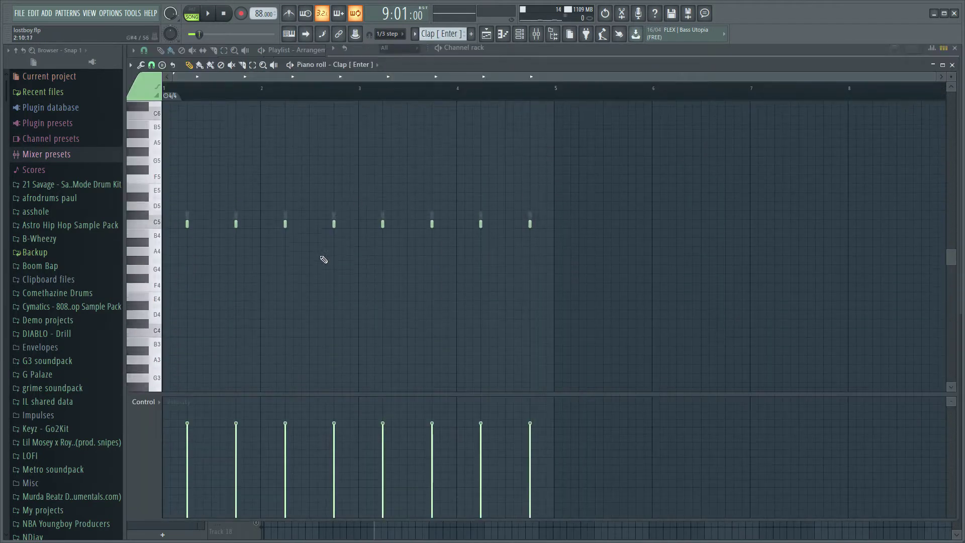
scroll(321, 297, "up", 2)
key("space")
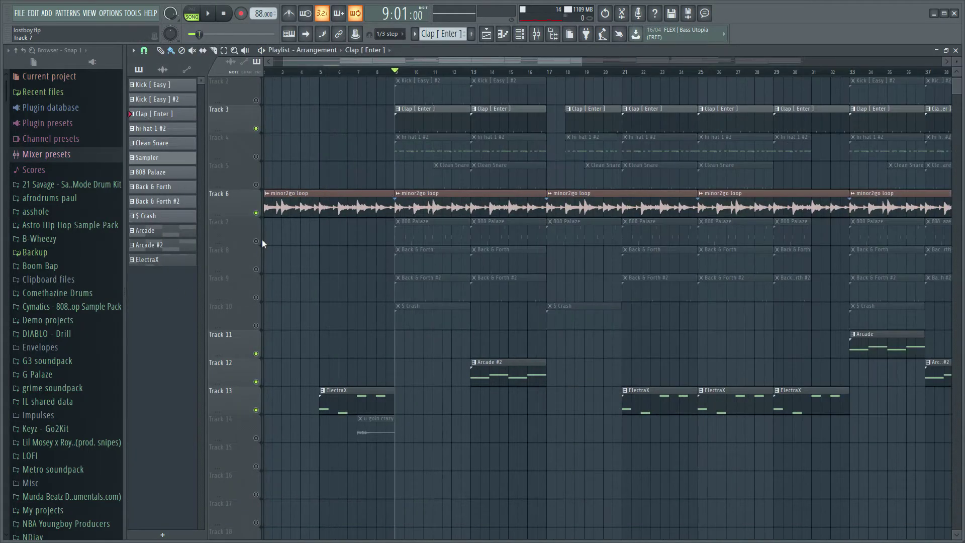
Open the 808 Palaze clip on Track 7 in the piano roll and play it from bar 9.
double_click(443, 243)
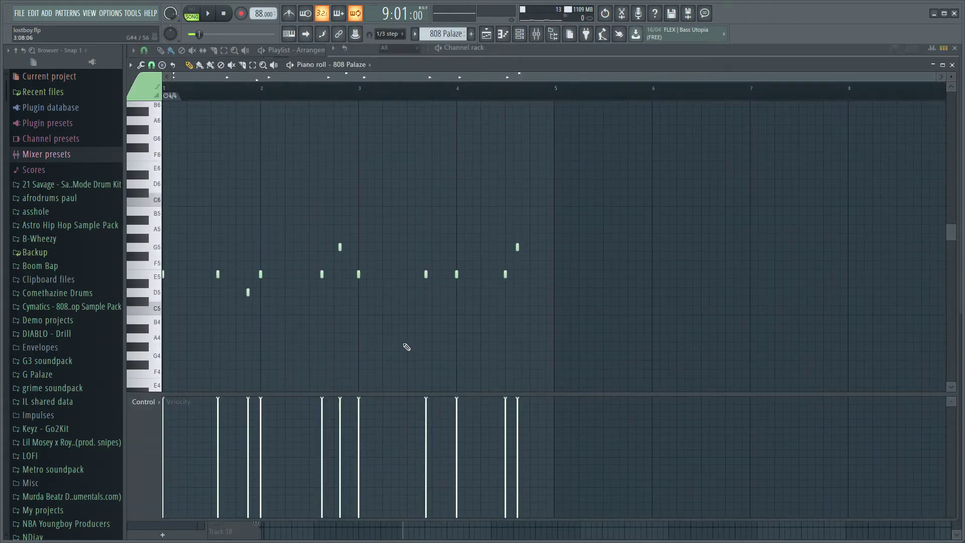
scroll(405, 339, "down", 2)
key("space")
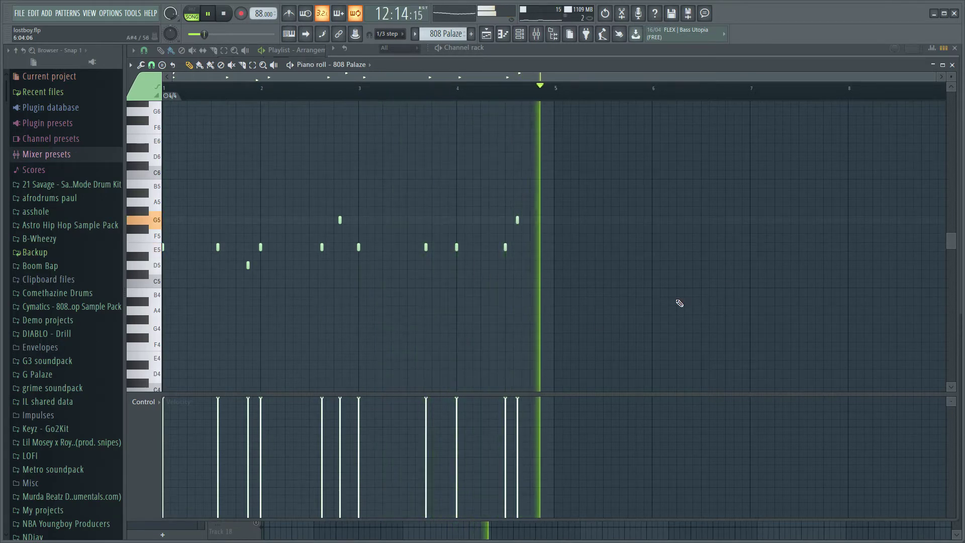
left_click(486, 34)
key("space")
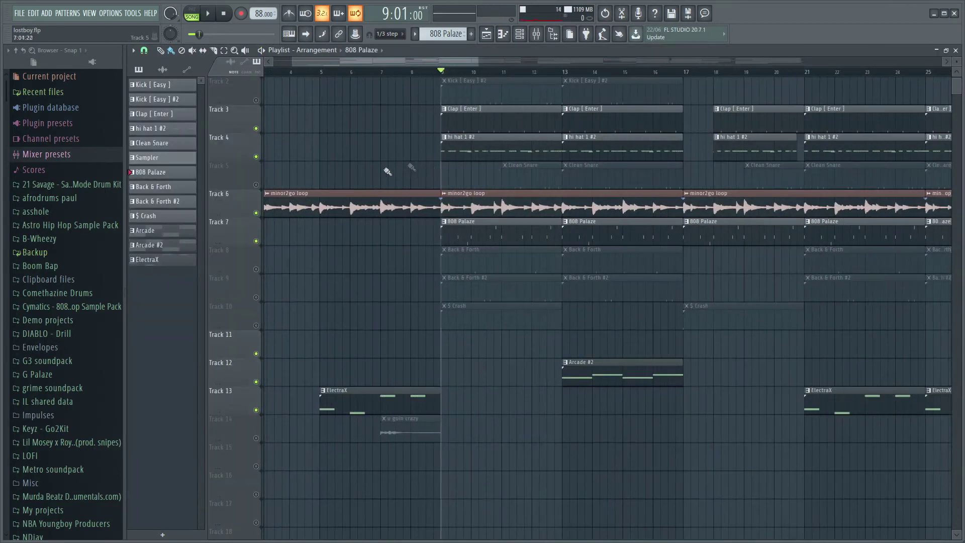
Open the hi hat 1 #2 clip on Track 4 in the piano roll and play its pattern from bar 9.
double_click(460, 153)
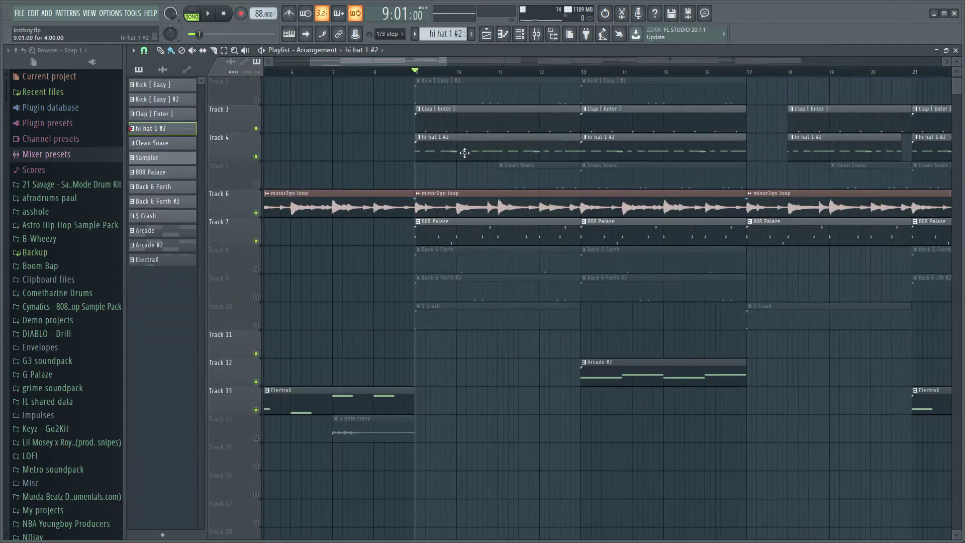
scroll(449, 190, "down", 1)
key("space")
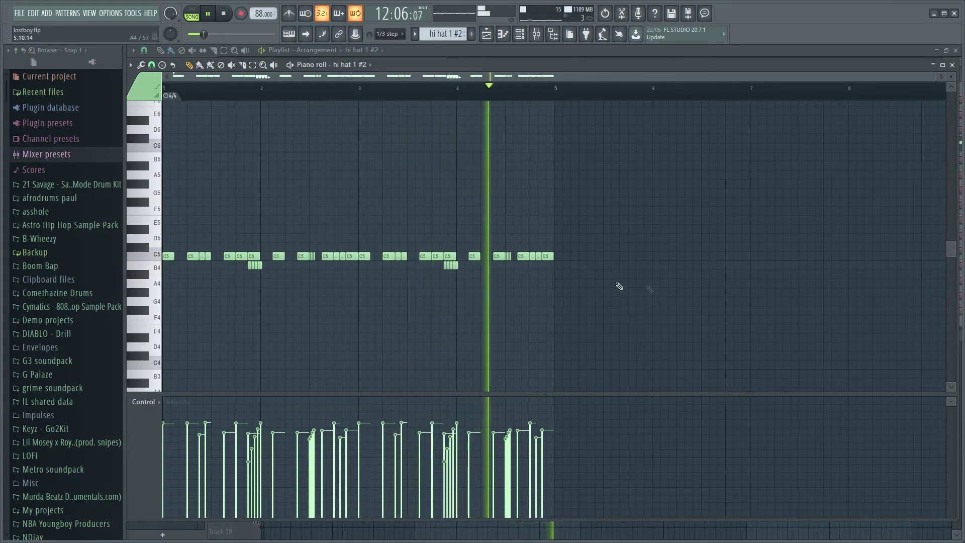
left_click(953, 65)
key("space")
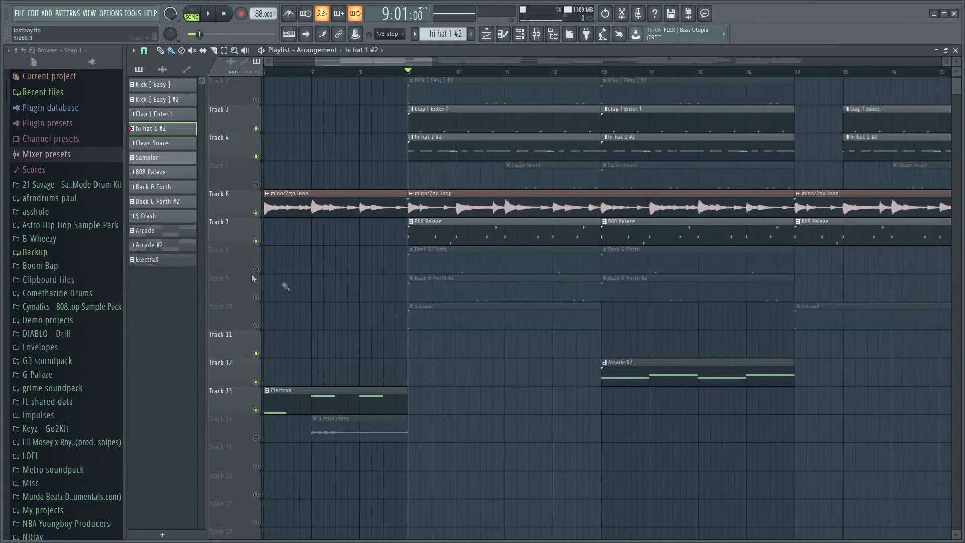
Unmute Tracks 8 and 9 and show the Back & Forth pattern in the channel rack, moved aside from the playlist.
left_click(256, 269)
left_click(255, 297)
scroll(362, 303, "down", 2)
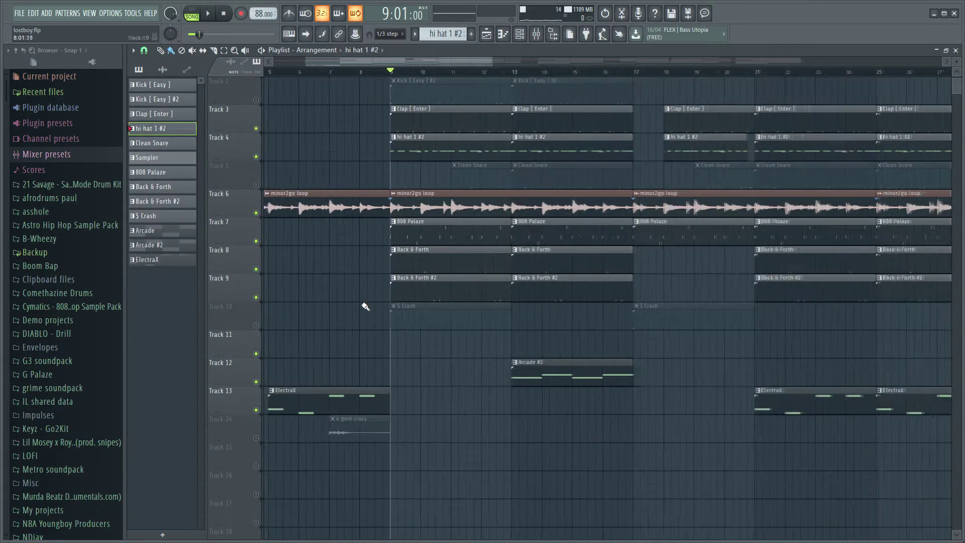
double_click(434, 260)
left_click_drag(767, 82, 762, 109)
left_click(852, 101)
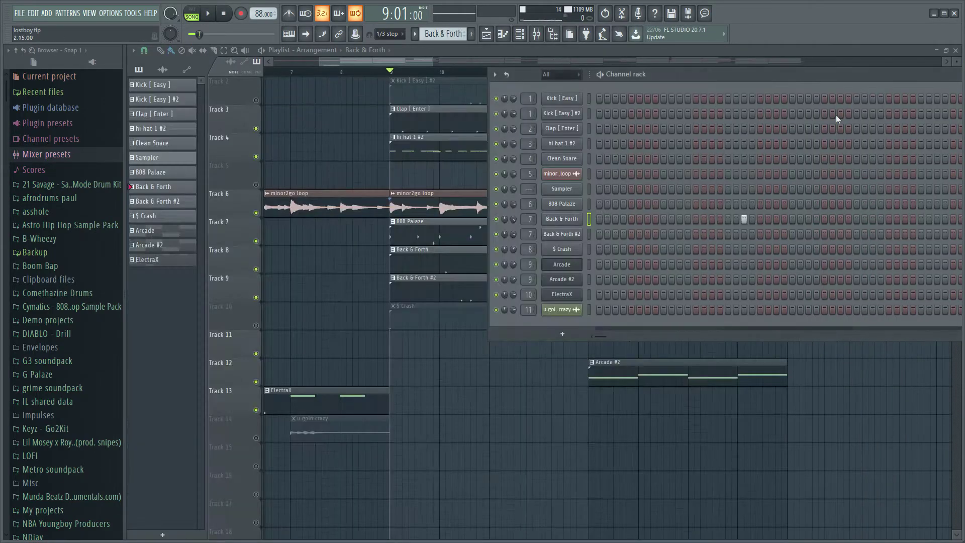
Locate the Back & Forth sample in the Pecker x Palaze Drum Kit's Open Hats folder and play the arrangement from bar 9.
key("F6")
left_click(525, 37)
left_click(62, 346)
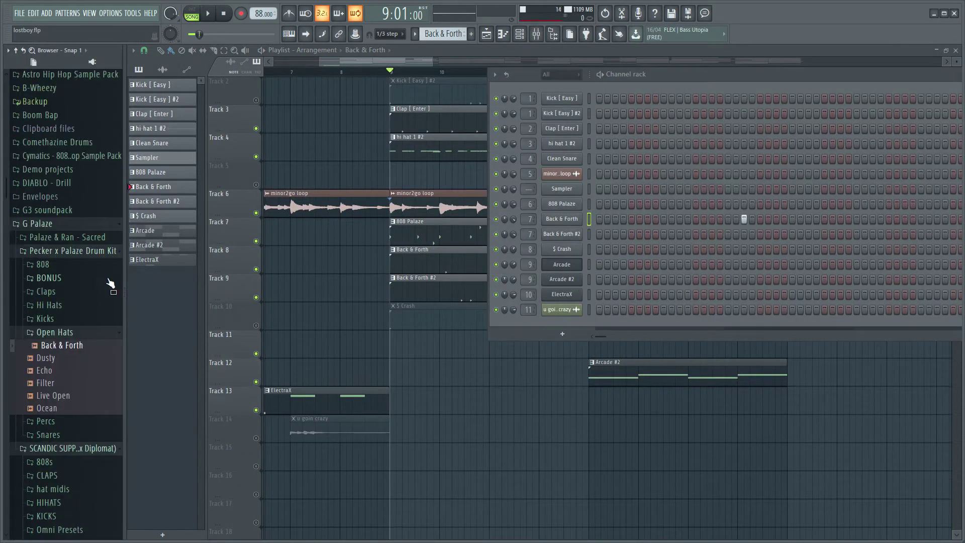
key("F6")
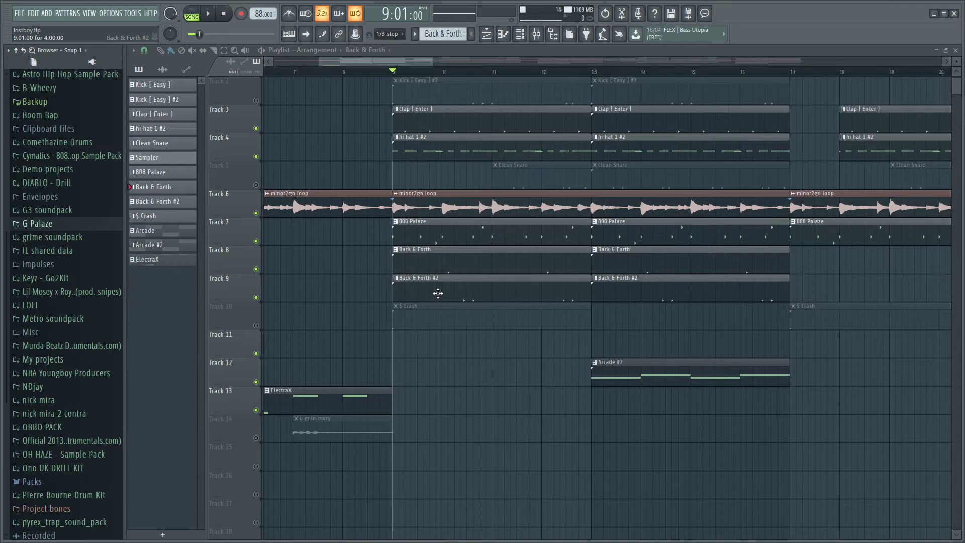
key("space")
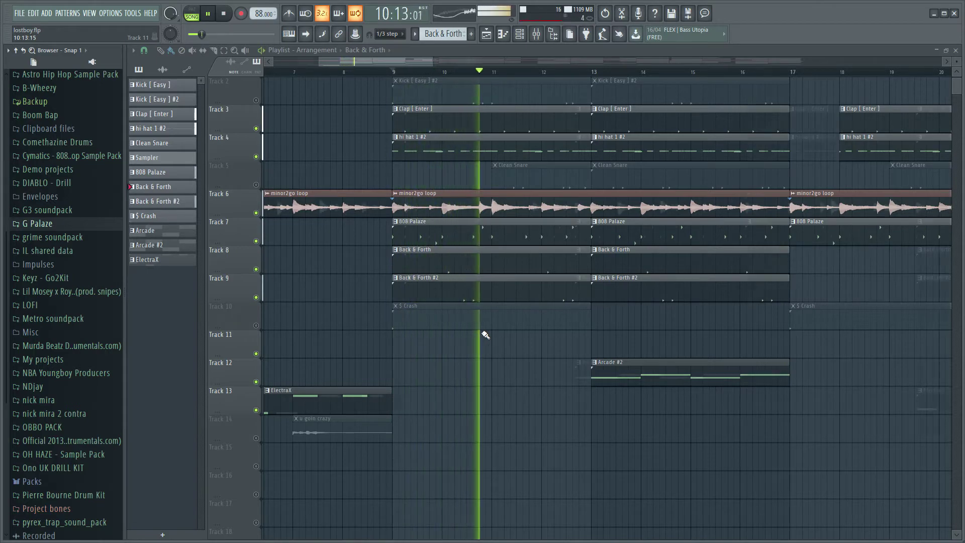
Stop playback and unmute Track 2 to view the Kick [ Easy ] #2 clips across the whole arrangement.
scroll(488, 332, "down", 3)
scroll(501, 329, "up", 3)
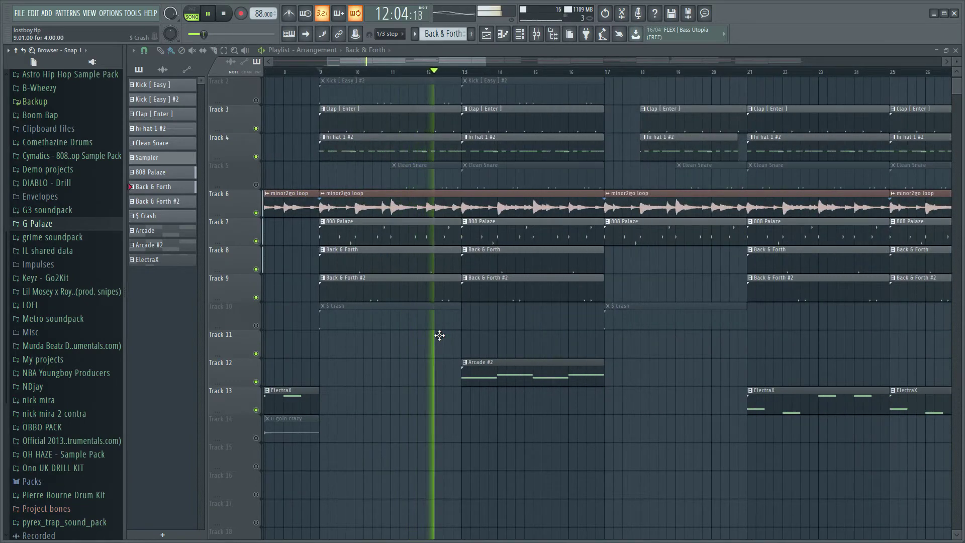
key("space")
scroll(290, 147, "up", 1)
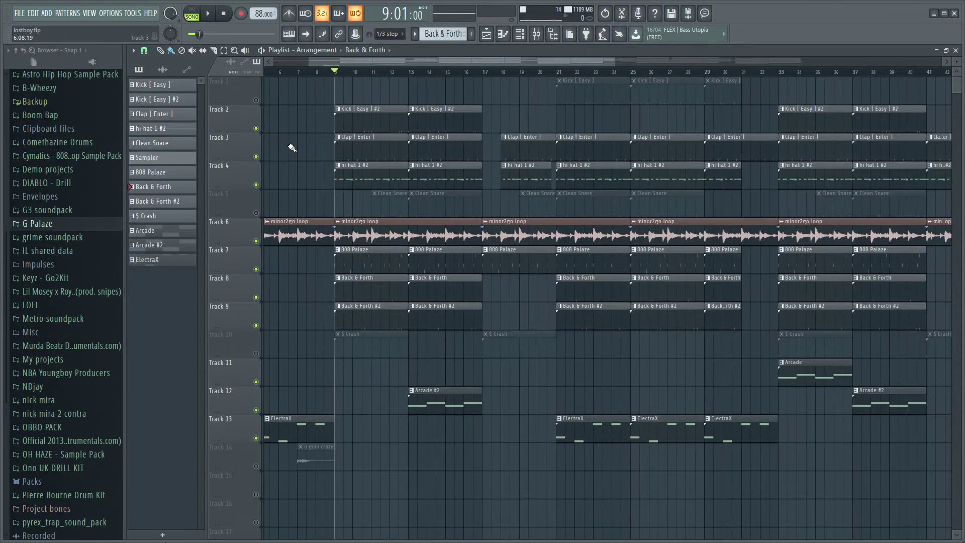
scroll(426, 130, "down", 4)
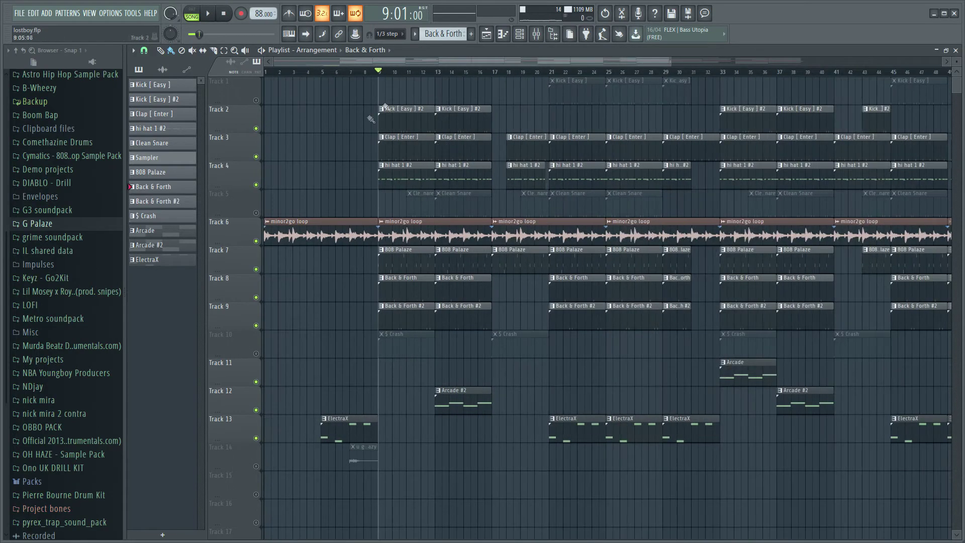
scroll(390, 193, "down", 2)
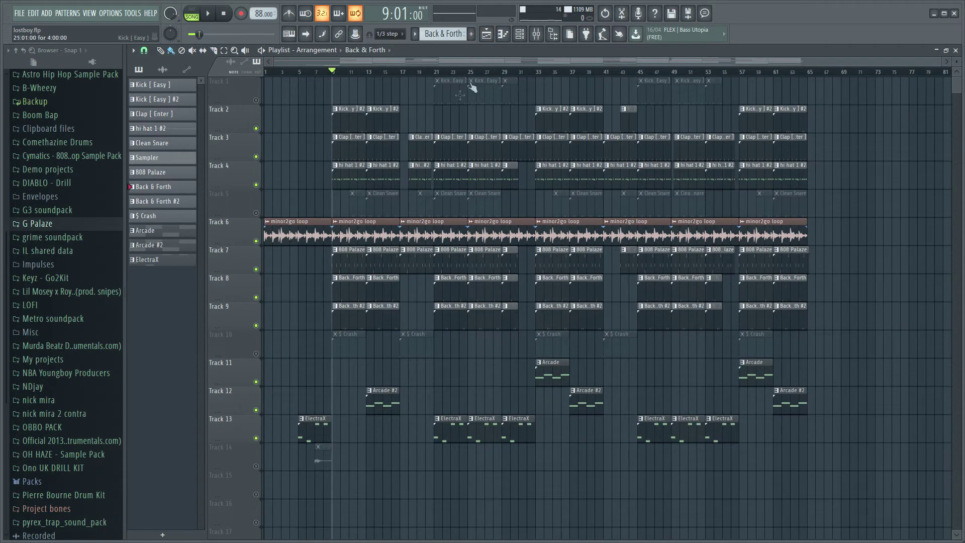
Open the Kick [ Easy ] #2 clip on Track 2 in the piano roll and play it from bar 9.
scroll(442, 157, "up", 5)
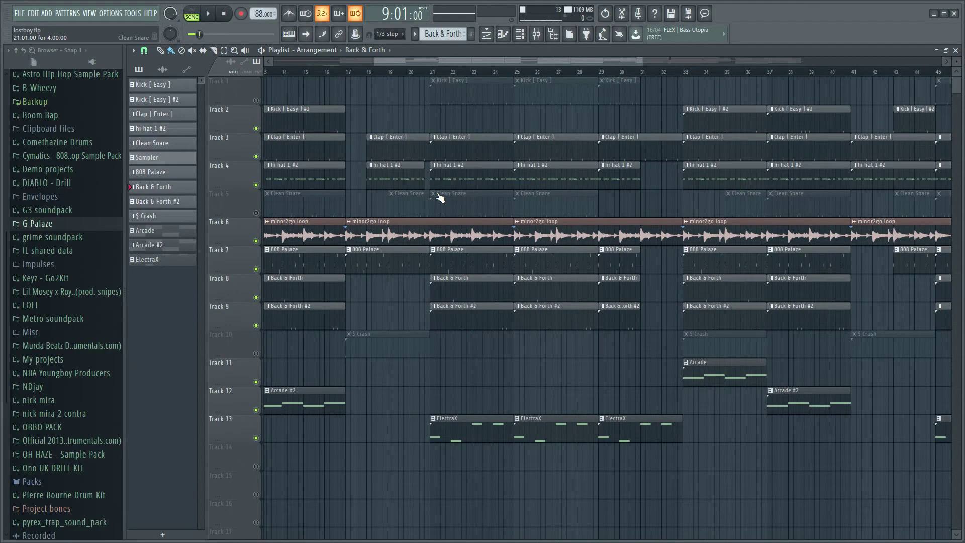
scroll(388, 209, "up", 5)
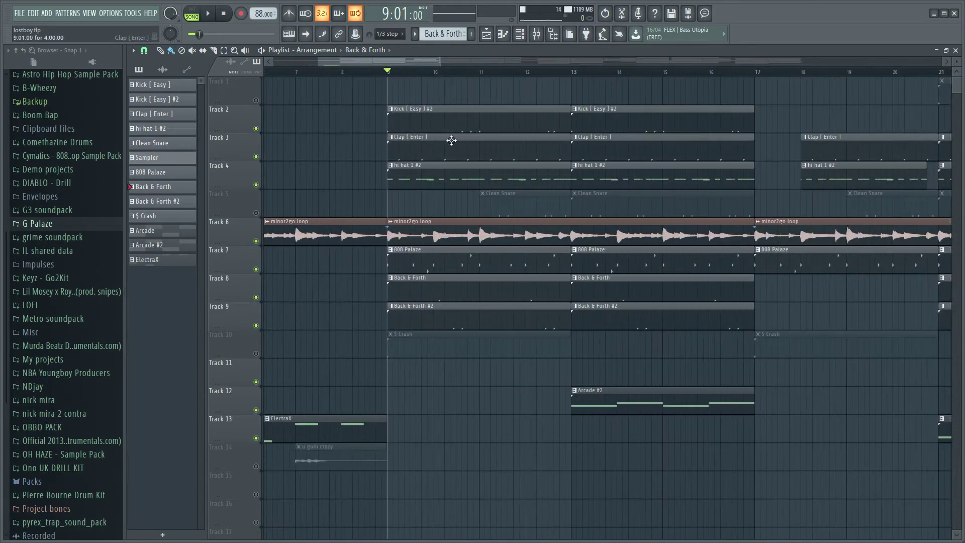
scroll(451, 140, "up", 5)
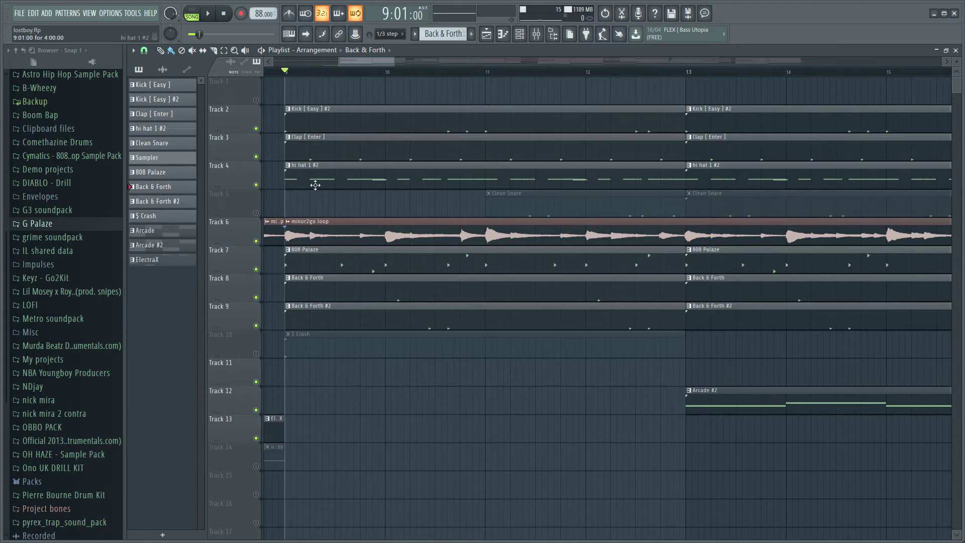
double_click(350, 126)
key("space")
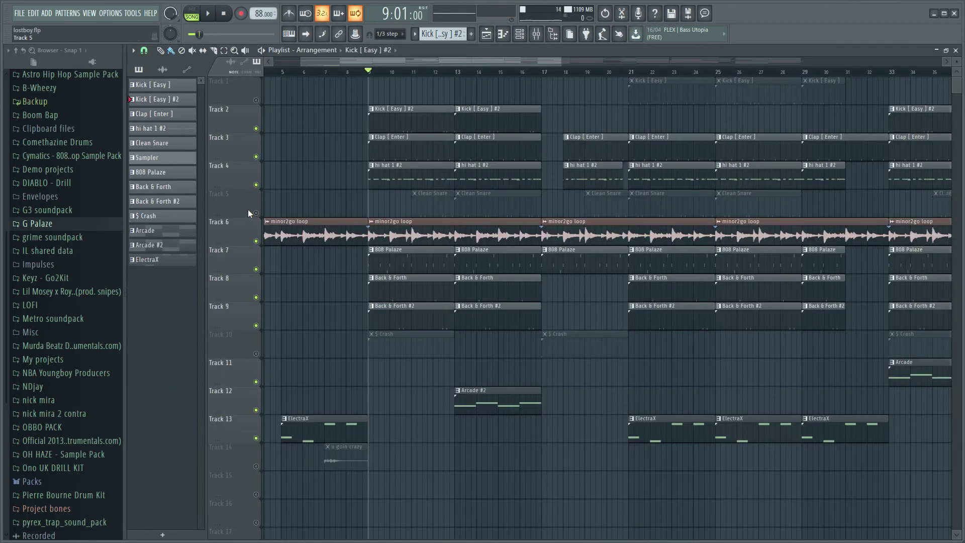
Unmute Track 5 with the Clean Snare clips and move the song position to bar 13.
scroll(352, 225, "down", 4)
scroll(367, 225, "up", 5)
left_click(419, 71)
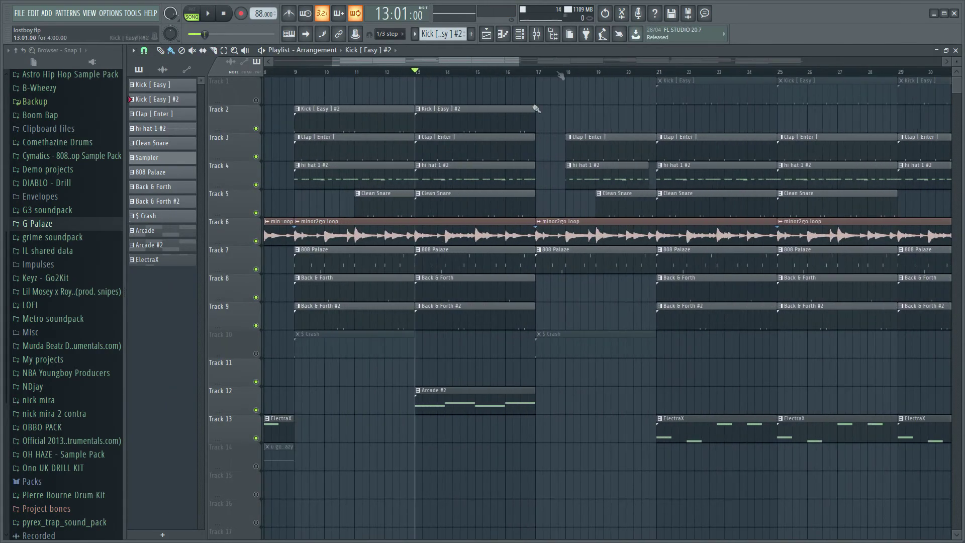
Inspect the Fruity parametric EQ 2 on mixer Insert 4 and play the Clean Snare pattern in the piano roll.
left_click(536, 34)
left_click(243, 292)
left_click(267, 292)
left_click(869, 277)
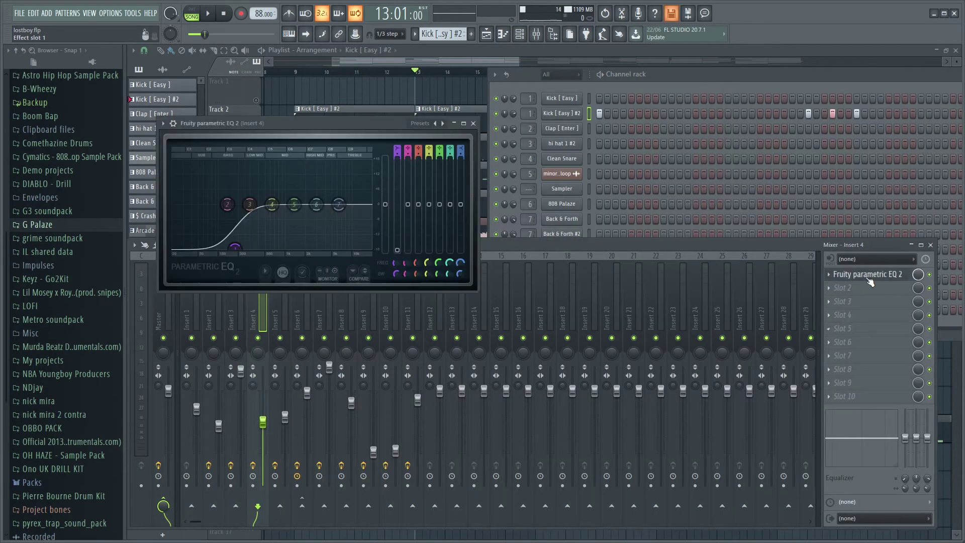
left_click(869, 277)
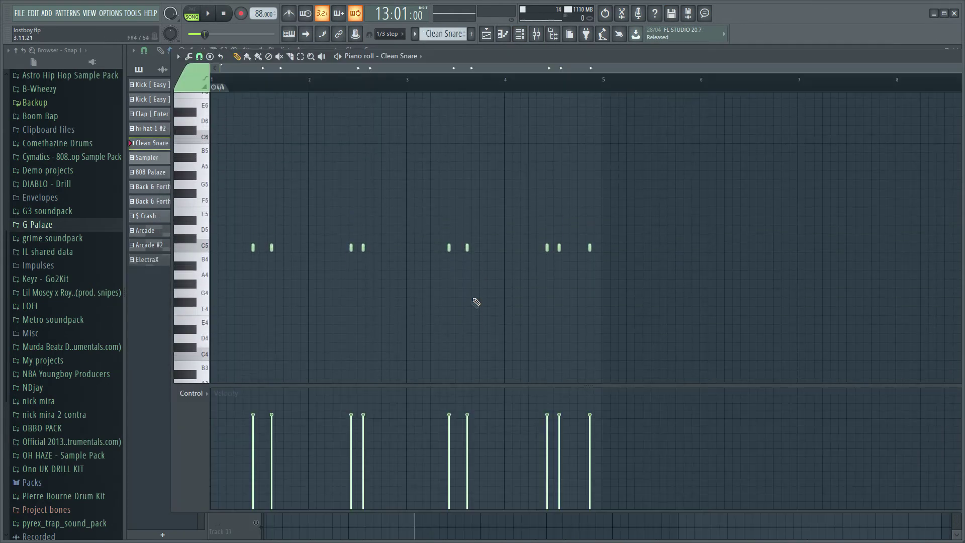
key("space")
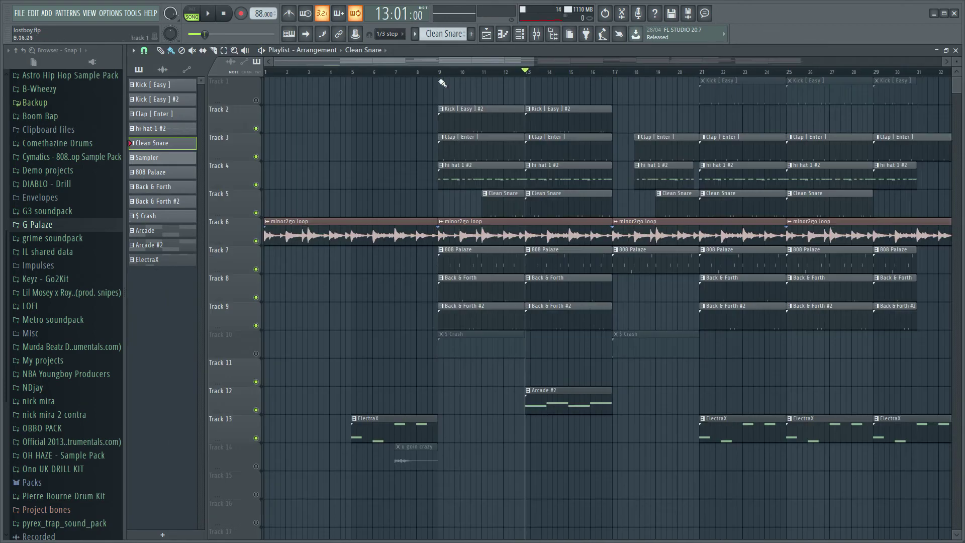
Move the song position to bar 9 and unmute Track 10 with the $ Crash clips.
left_click(437, 72)
scroll(264, 85, "down", 3)
scroll(329, 362, "up", 3)
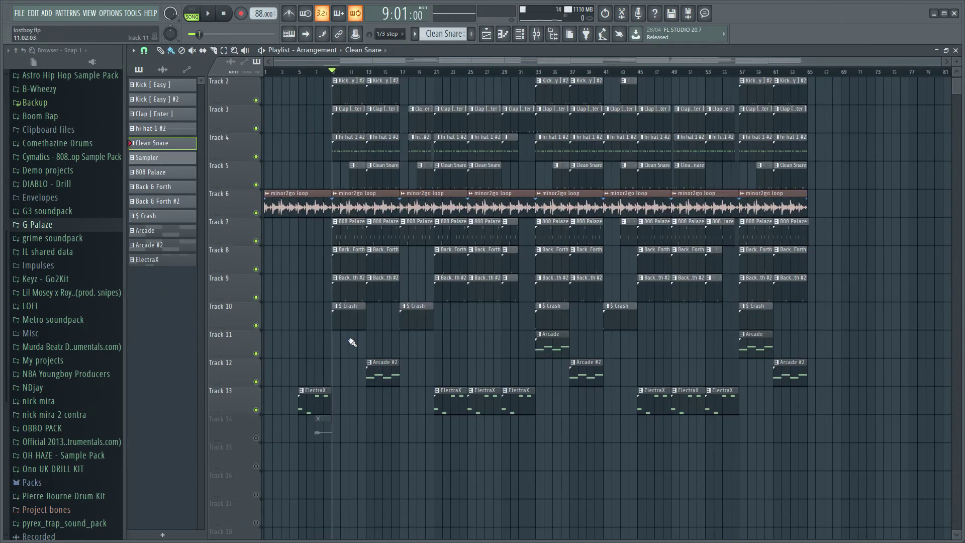
Open the $ Crash clip on Track 10 in the piano roll and play it from bar 9.
scroll(306, 349, "up", 2)
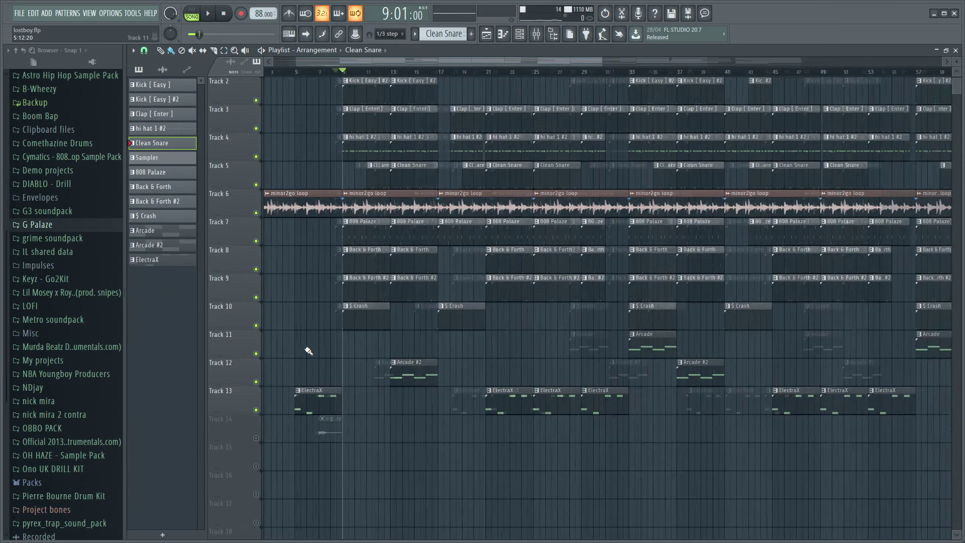
scroll(603, 242, "down", 1)
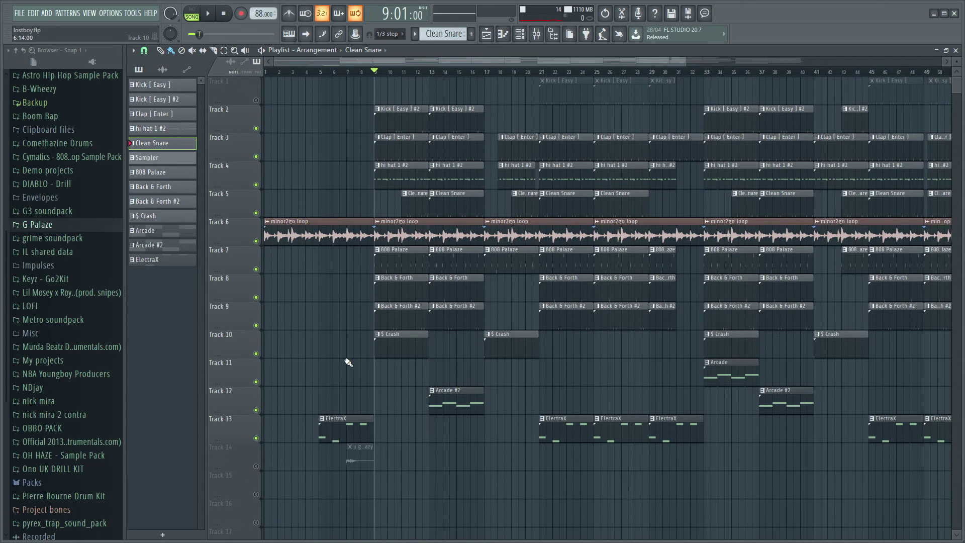
scroll(348, 361, "up", 2)
double_click(447, 354)
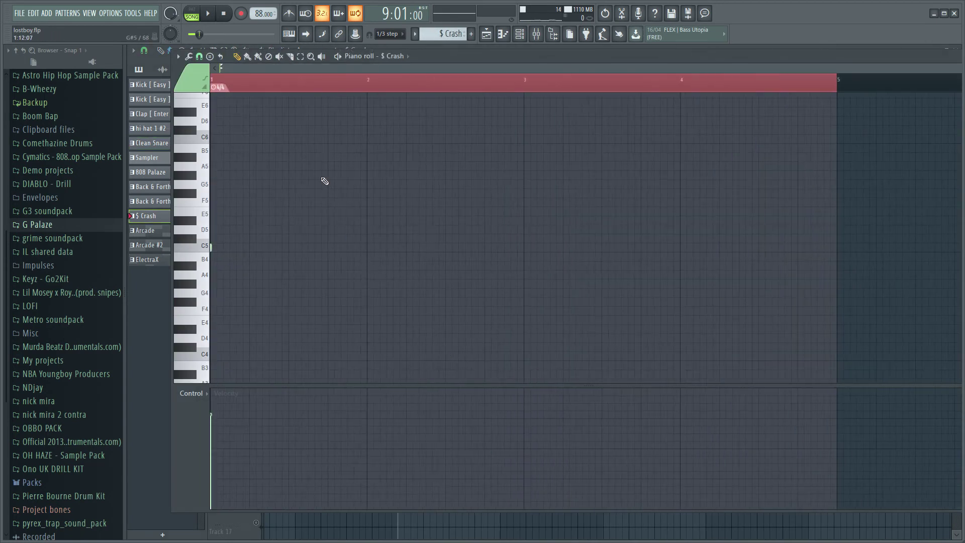
key("space")
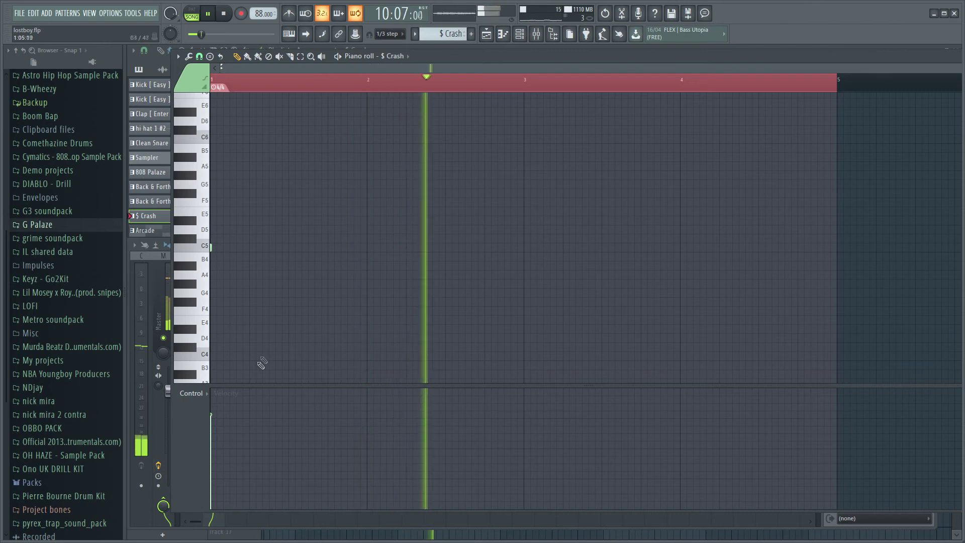
Stop playback and show the Fruity parametric EQ 2, Fruity Reeverb 2 and Fruity delay 2 on mixer Insert 8.
key("space")
key("F9")
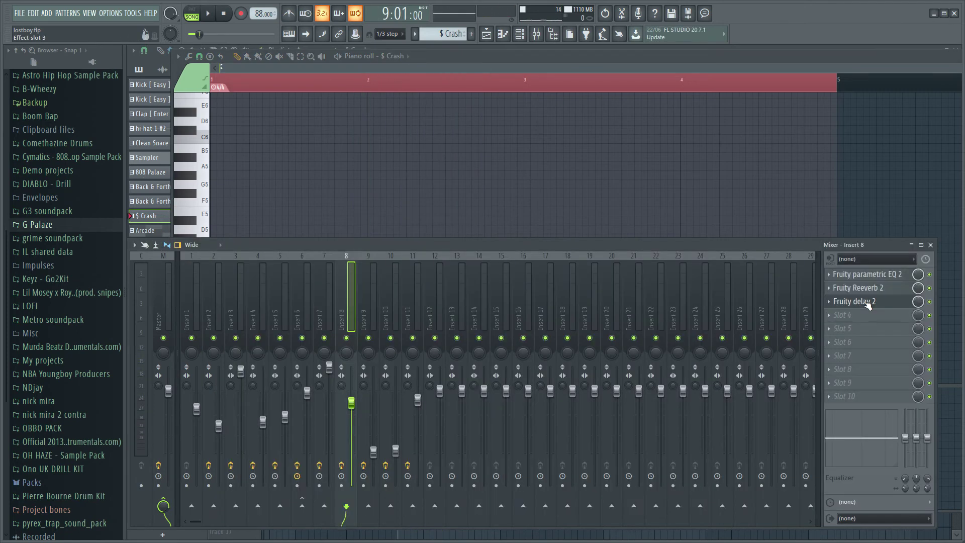
left_click(876, 275)
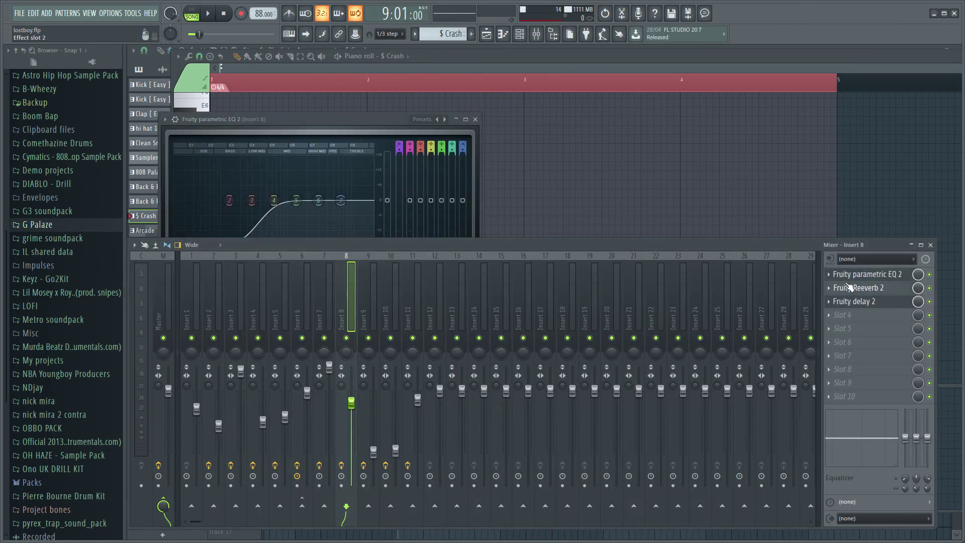
left_click(849, 287)
left_click(873, 301)
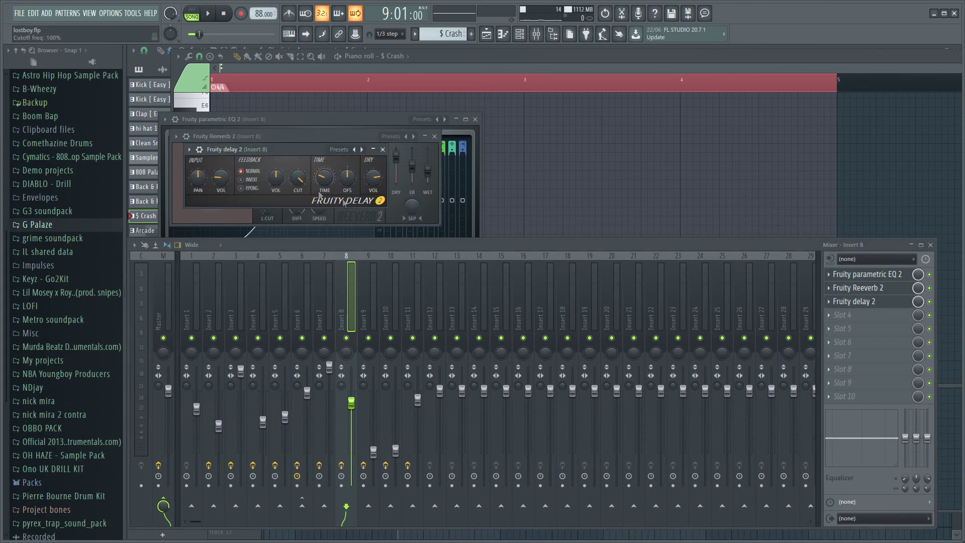
Return to the playlist and unmute Track 1 to compare the Kick [ Easy ] clips with the rest of the arrangement.
key("F5")
scroll(298, 376, "down", 5)
scroll(299, 369, "up", 5)
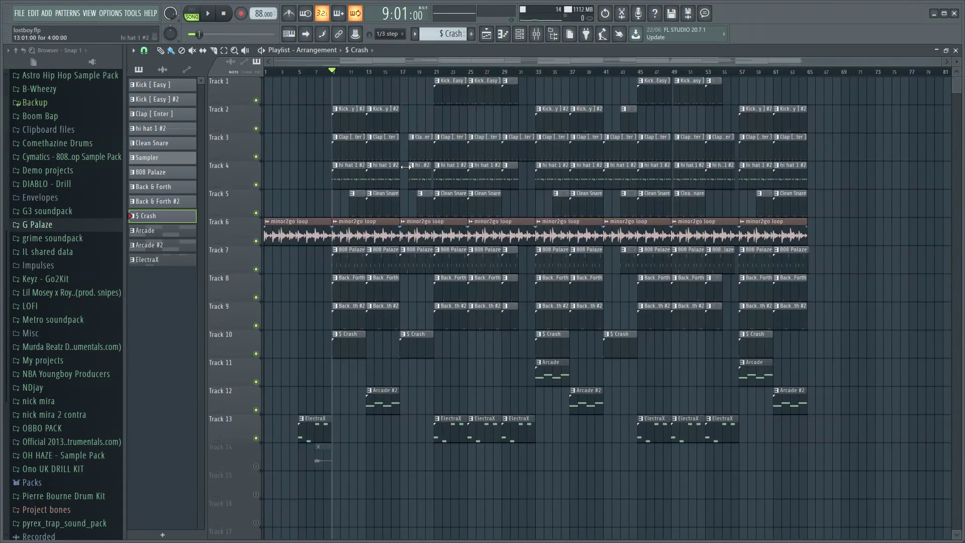
scroll(322, 204, "up", 3)
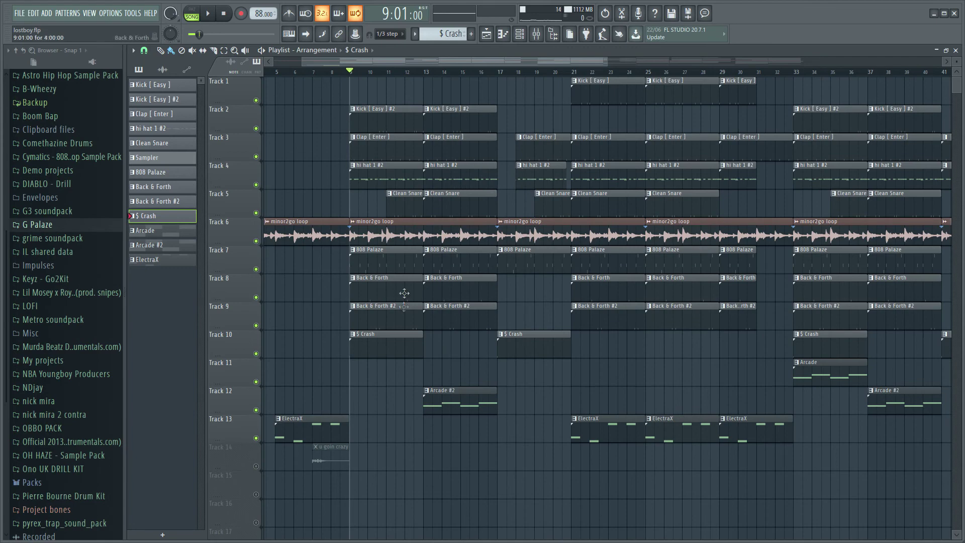
scroll(404, 292, "down", 3)
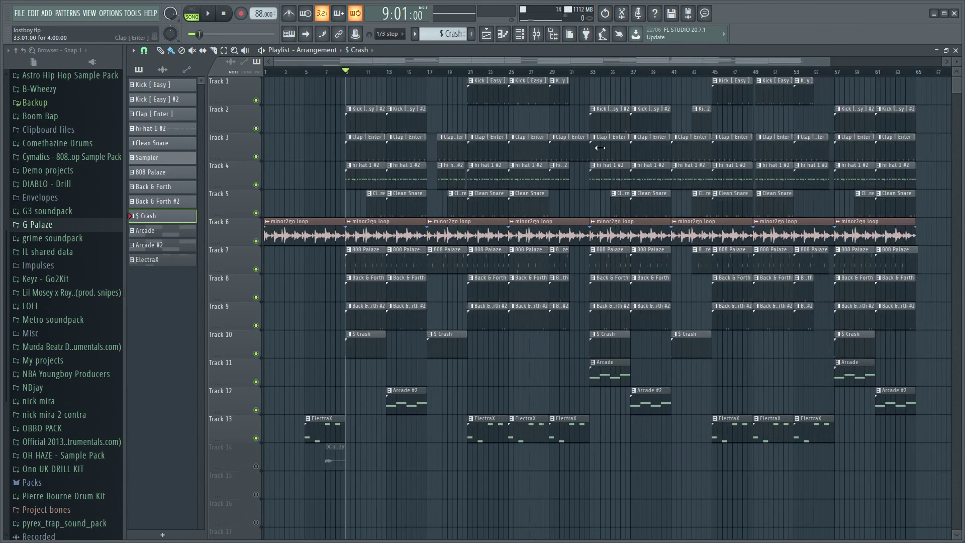
scroll(550, 132, "up", 2)
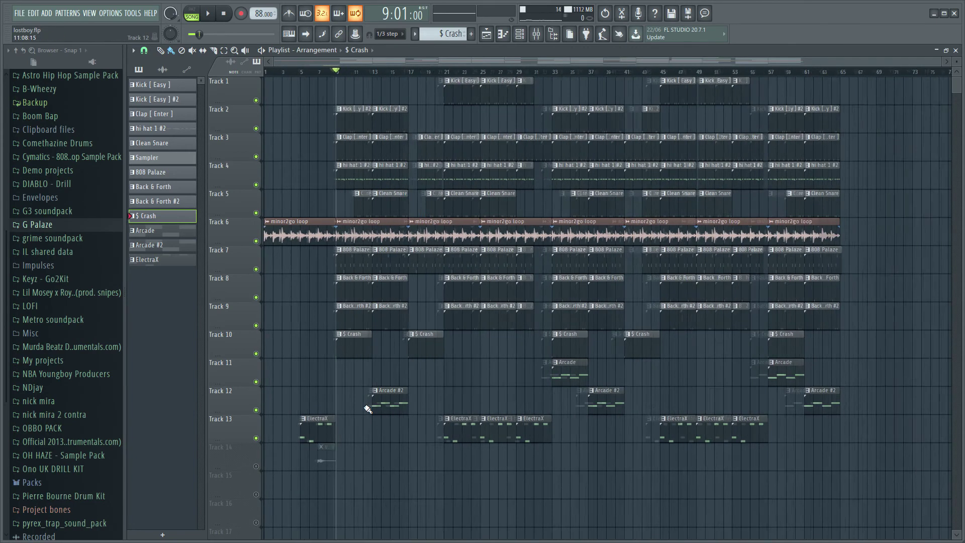
Move the song position to bar 21 and examine the arrangement of the section starting there.
left_click_drag(371, 74, 436, 100)
scroll(432, 108, "down", 3)
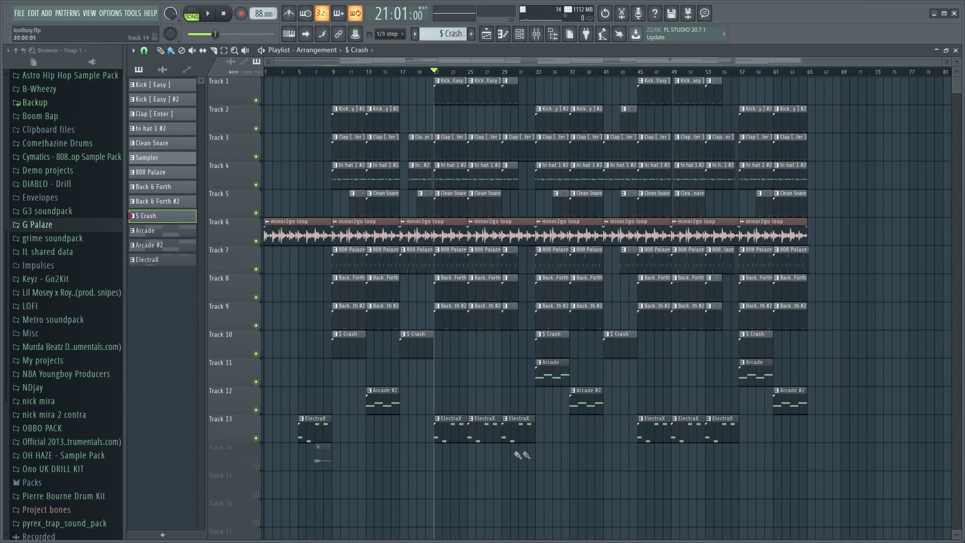
scroll(487, 207, "up", 3)
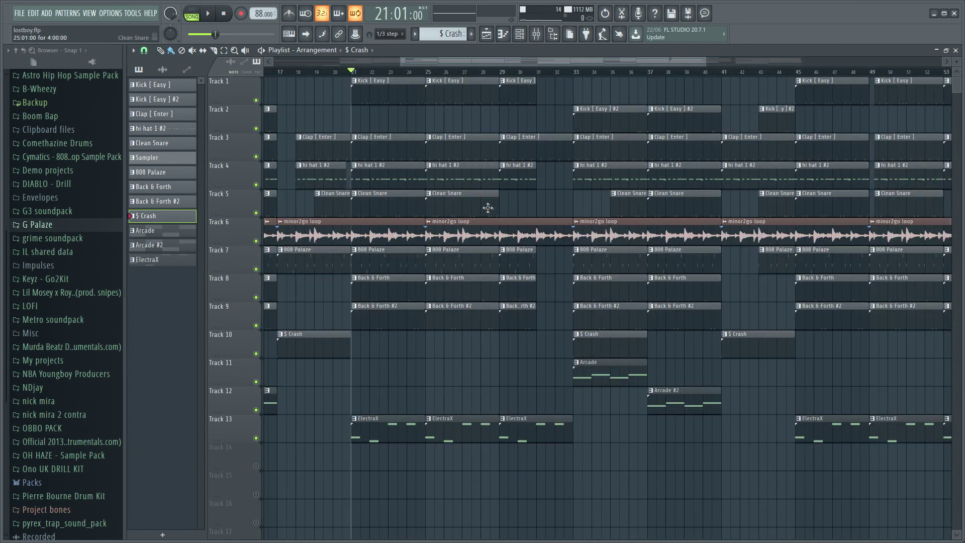
scroll(529, 371, "down", 3)
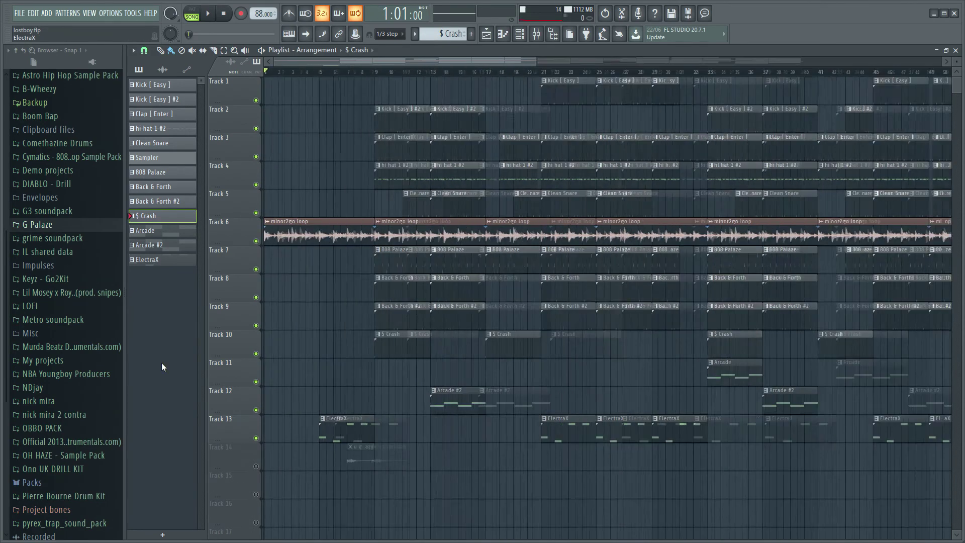
Unmute Track 14 with the vocal sample clip and place the song position at bar 1, showing the full arrangement.
scroll(280, 464, "up", 2)
left_click(256, 466)
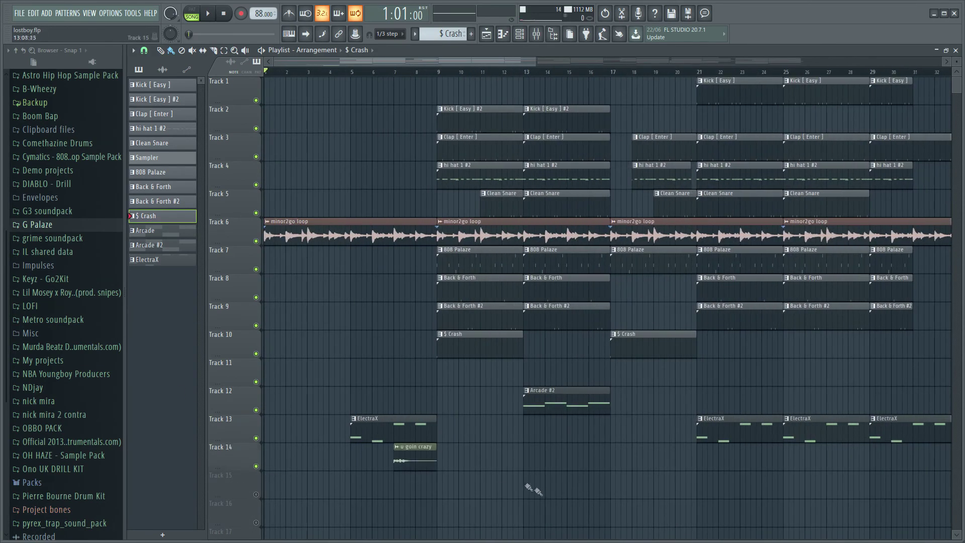
scroll(502, 477, "down", 3)
left_click_drag(270, 86, 232, 93)
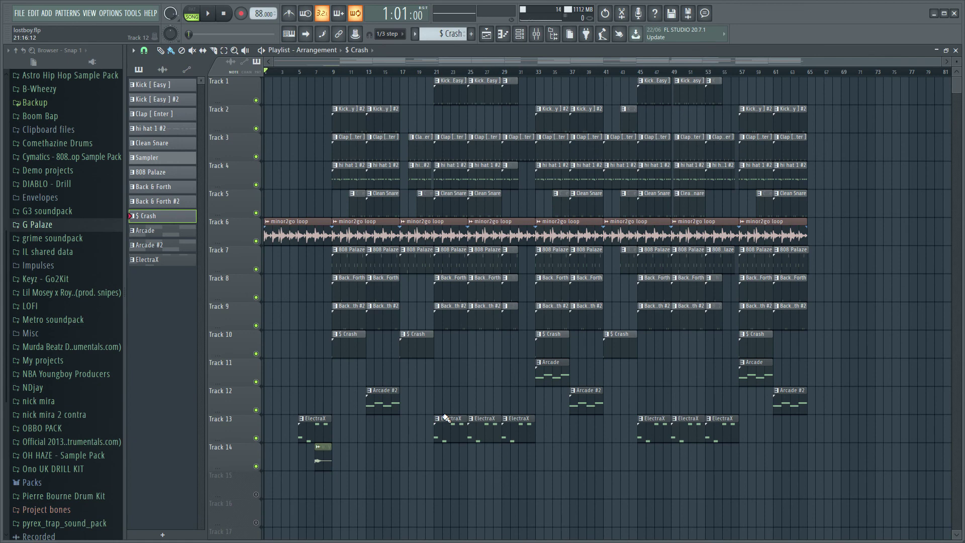